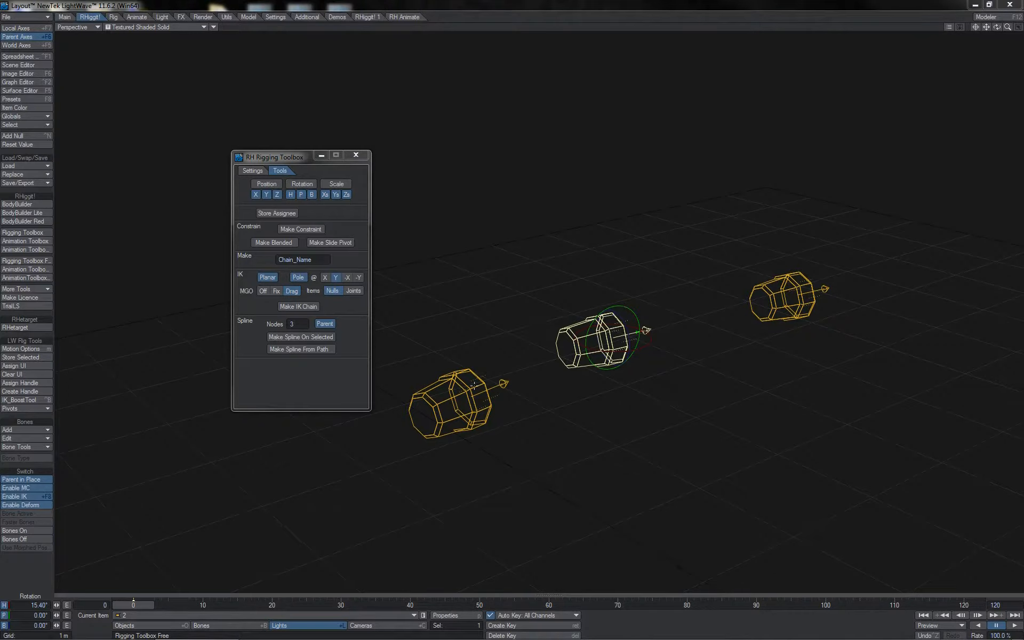
Add the nearest light to the selection and make an IK chain from the three lights
shift+click(473, 384)
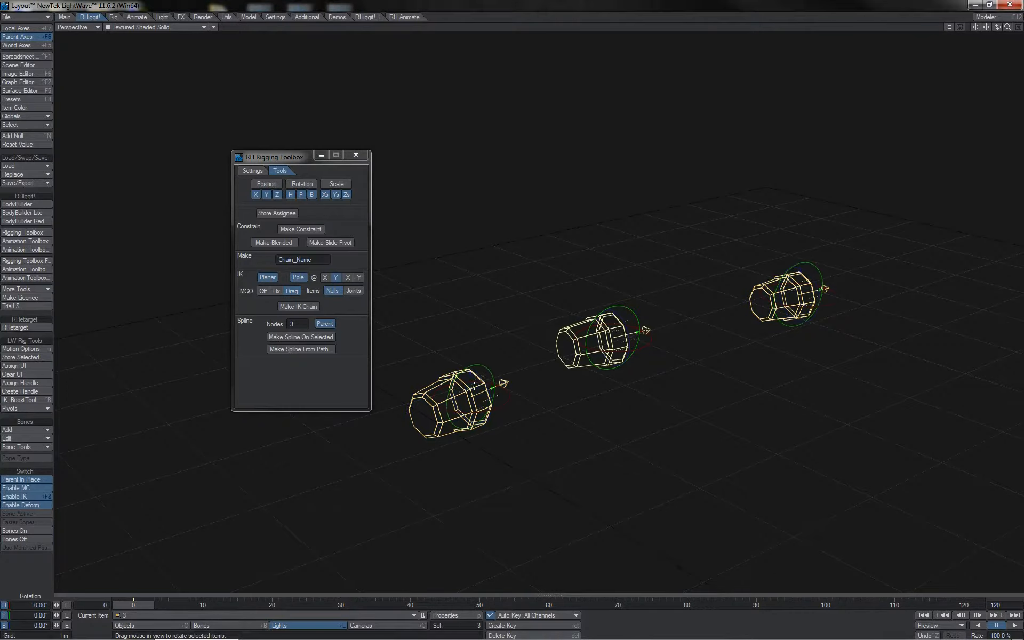
click(298, 306)
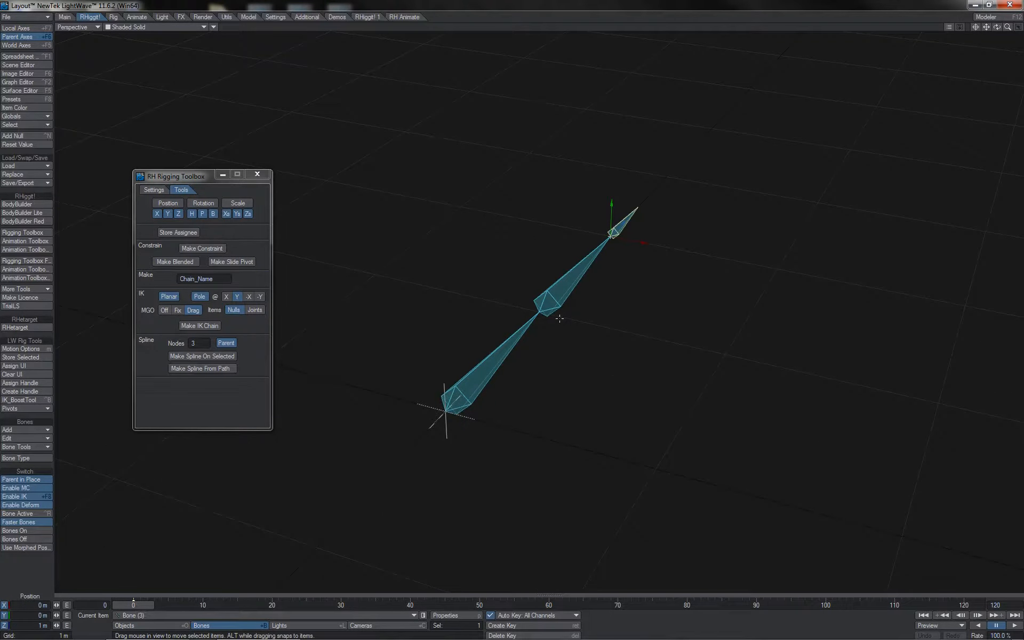
Rotate the first bone to a heading of -9.6° and the second bone to a heading of 20° to pre-bend the chain
key(y)
click(524, 337)
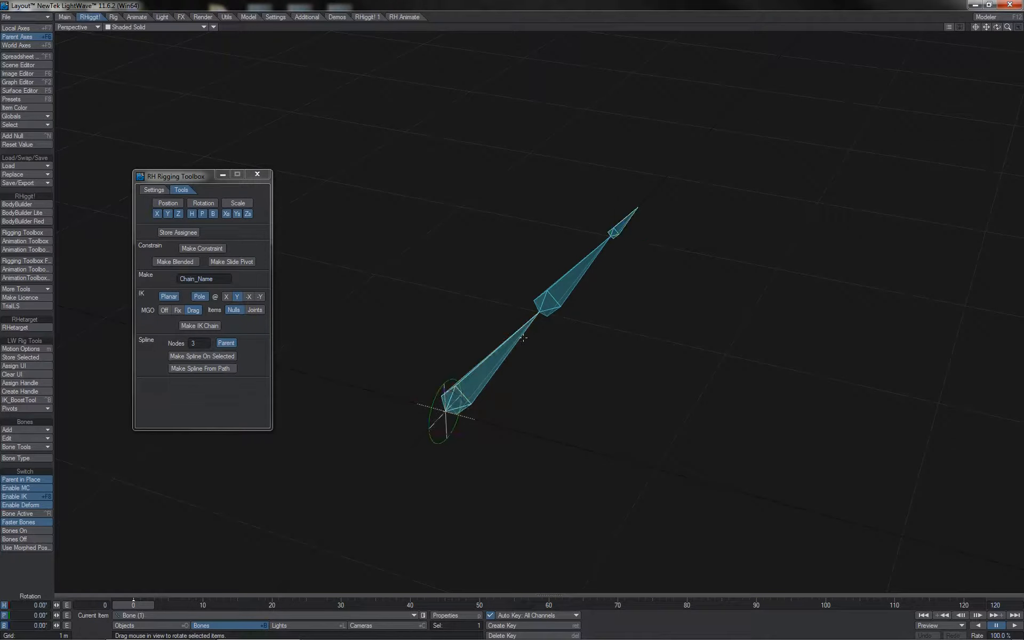
drag(482, 403, 419, 402)
key(Down)
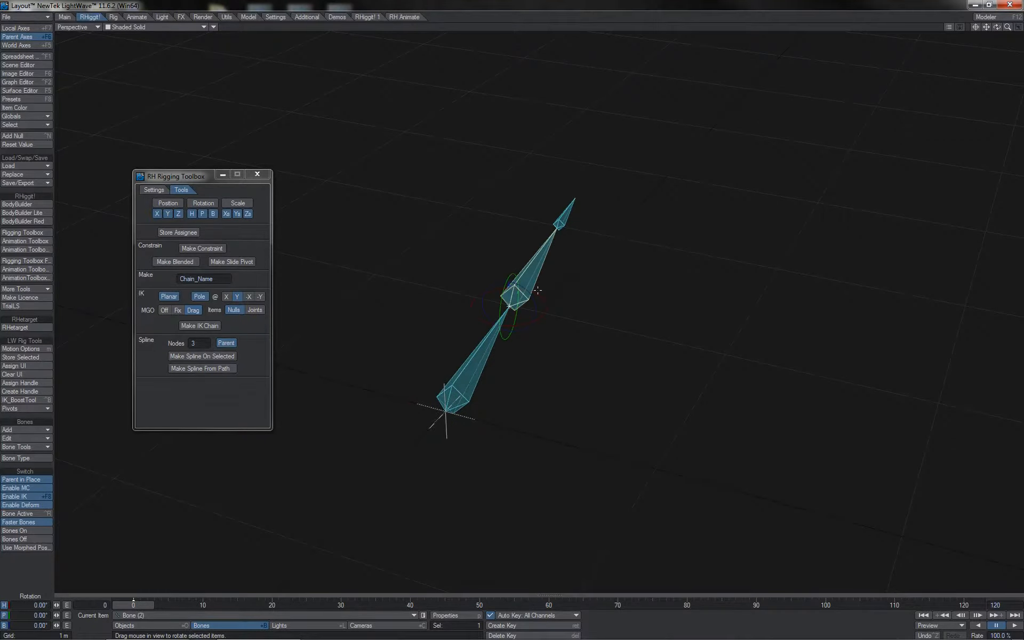
drag(535, 290, 538, 291)
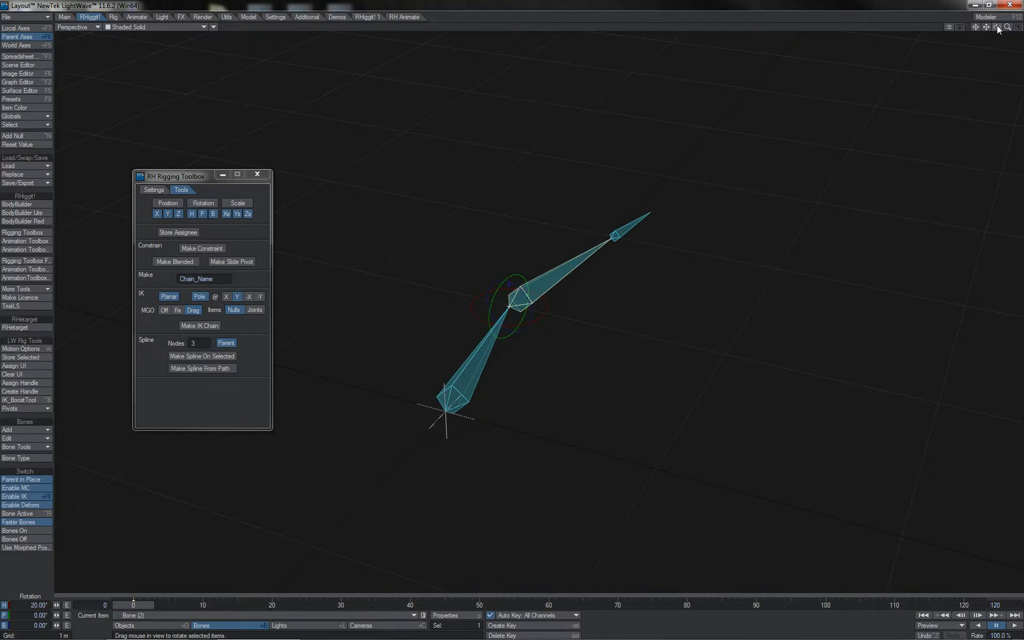
Select all three bones of the chain, from the root to the tip
mouse_move(997, 27)
mouse_down()
mouse_move(1010, 21)
mouse_move(997, 29)
mouse_up()
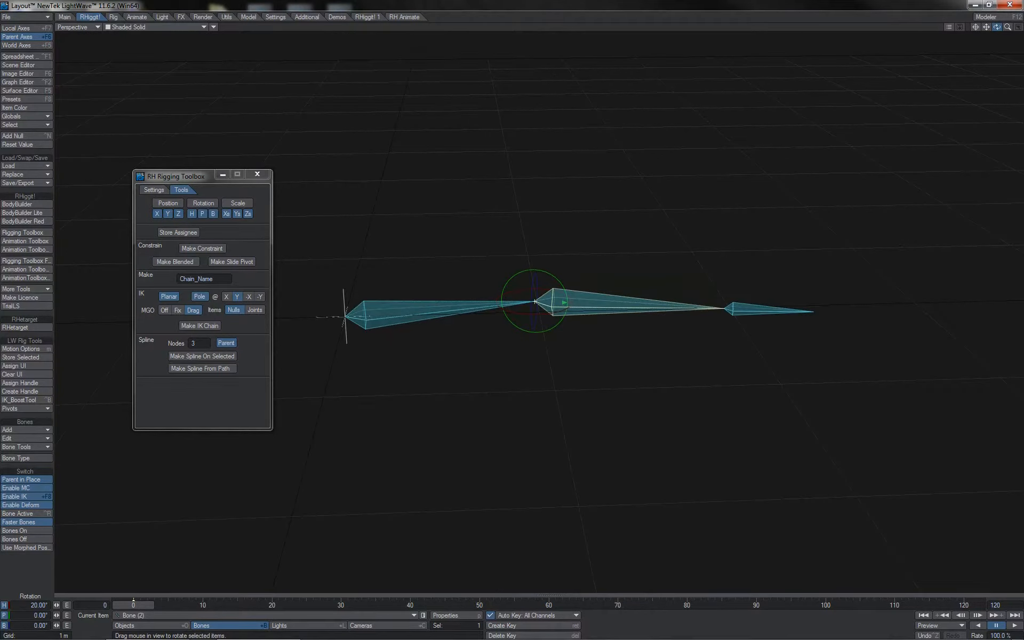
alt+drag(533, 301, 533, 338)
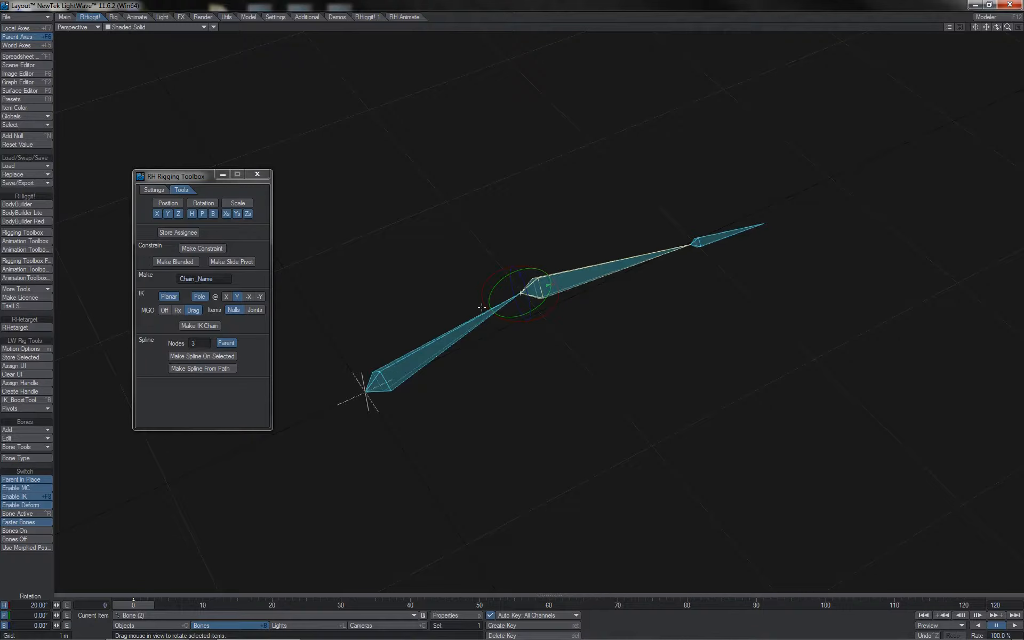
click(456, 337)
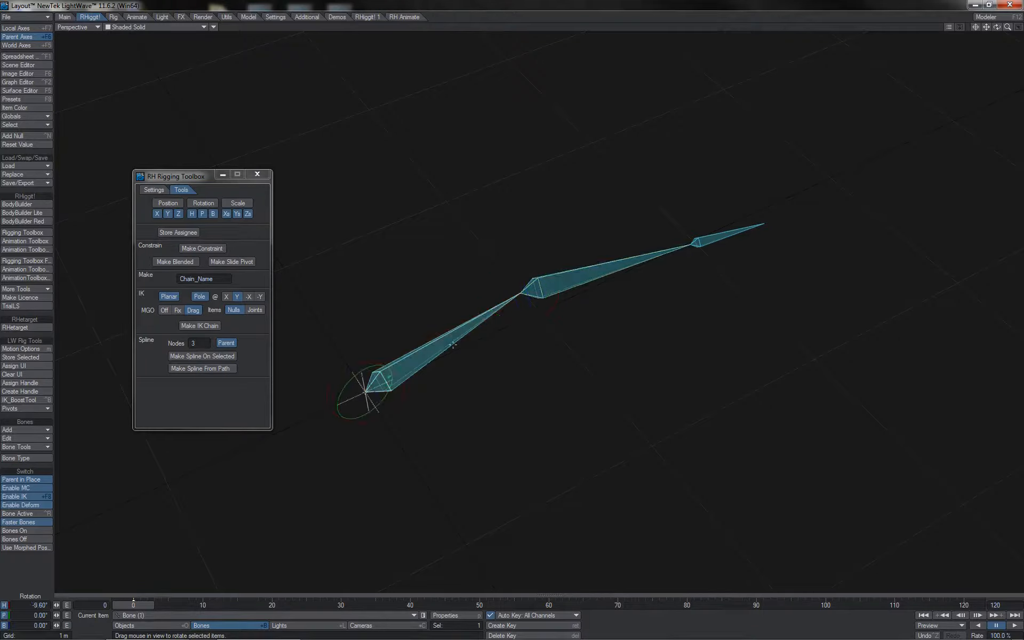
shift+click(573, 289)
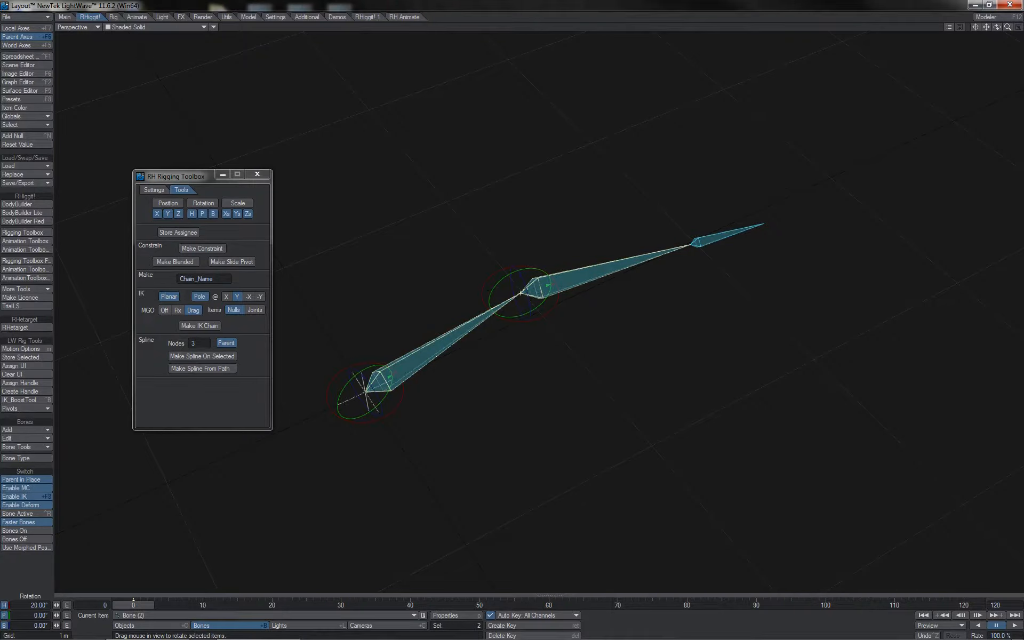
shift+click(710, 238)
Turn off the position, scale, pitch and bank channels in the Rigging Toolbox, keeping only rotation channel H active
click(169, 203)
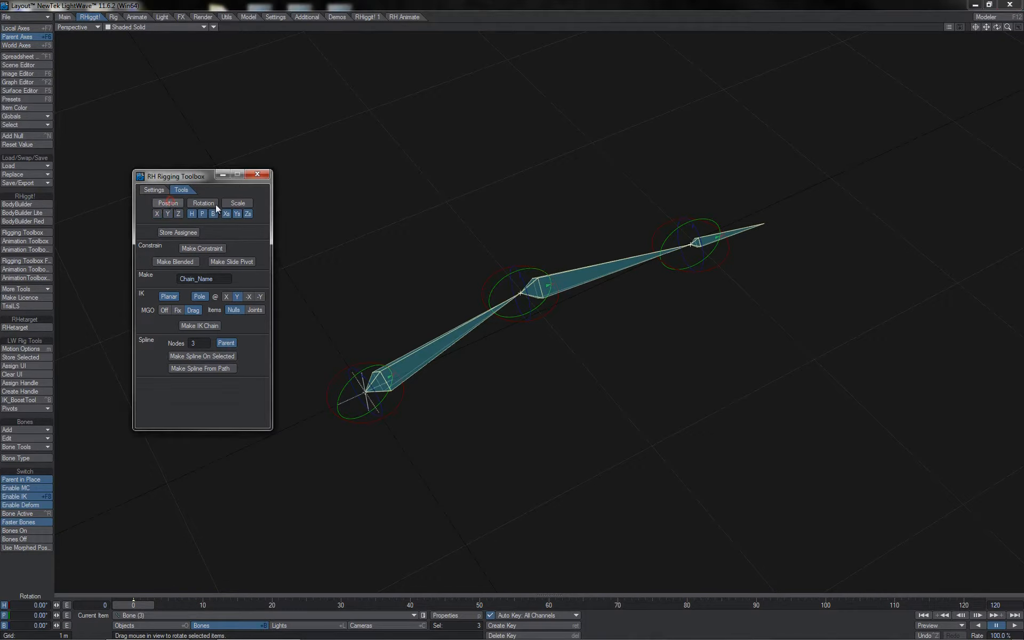
click(238, 204)
click(212, 214)
mouse_move(493, 274)
mouse_down()
mouse_move(581, 278)
mouse_move(491, 274)
mouse_move(552, 276)
mouse_move(509, 274)
mouse_up()
key(ctrl+z)
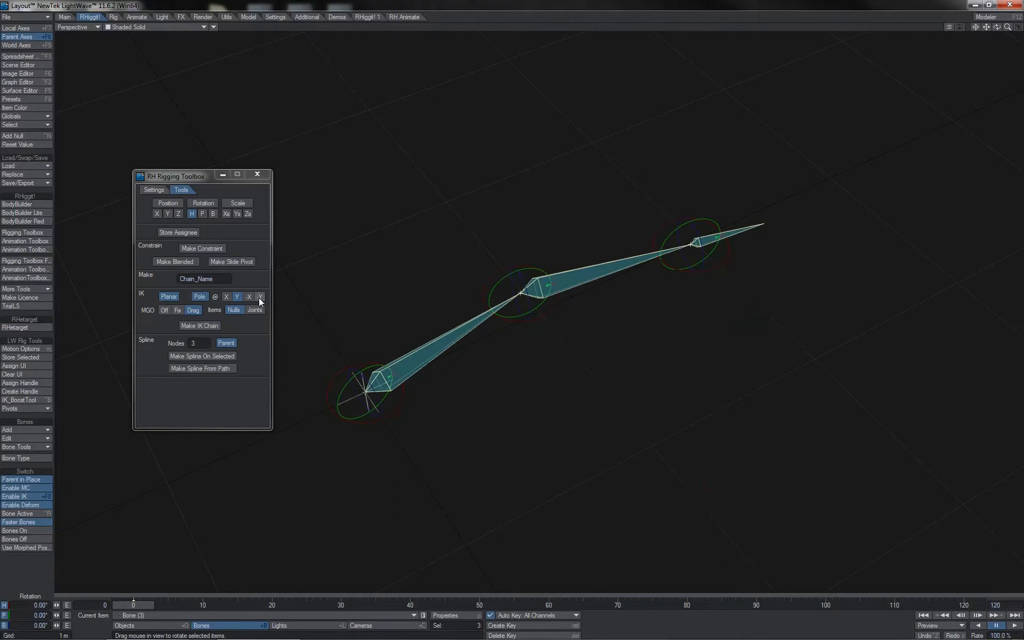
Make a planar IK chain named Arm1 from the selected bones, with Pole disabled and MGO set to Off
click(236, 296)
click(166, 298)
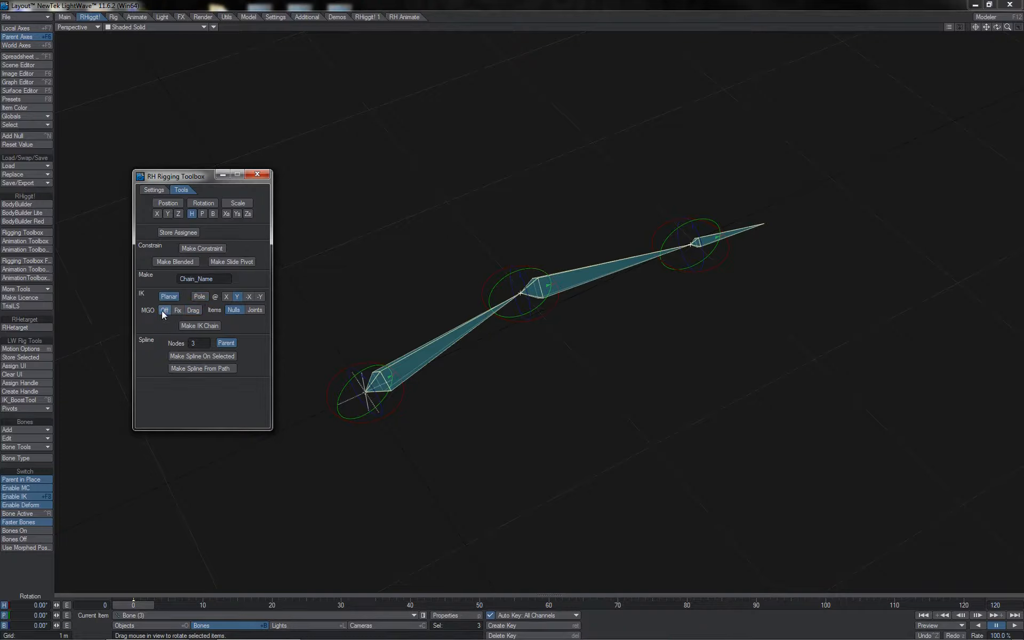
click(200, 280)
text(Arm1)
click(200, 325)
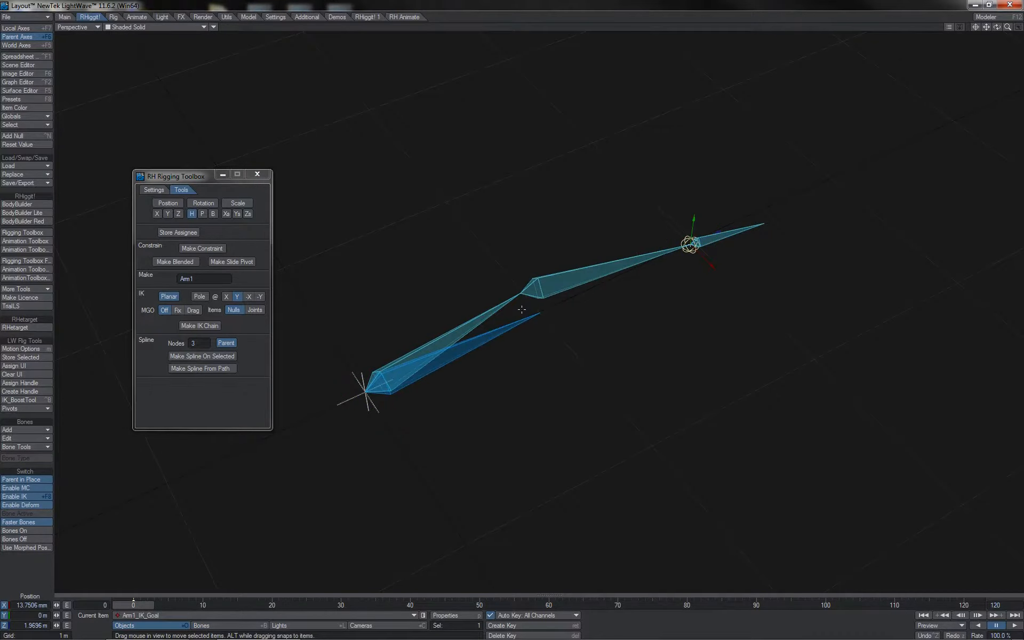
Try moving the Arm1 IK goal and rotating the IK plane, and undo both changes
drag(696, 288, 734, 299)
drag(728, 255, 490, 339)
click(477, 336)
key(y)
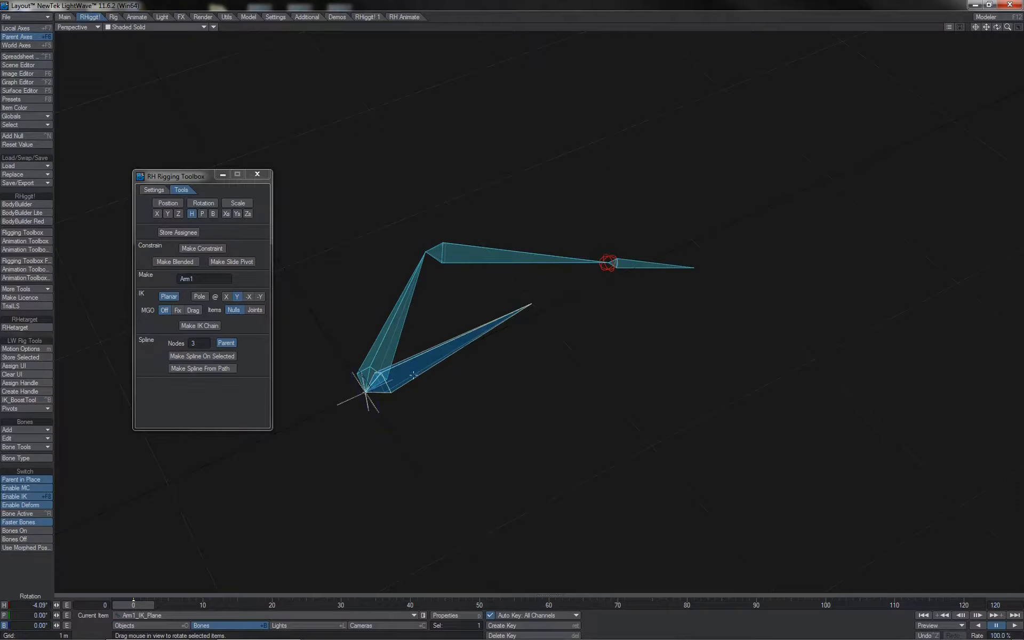
drag(360, 371, 424, 373)
key(ctrl+z)
key(ctrl+z)
Move the Arm1 bone object together with its IK goal away from the origin
shift+click(695, 251)
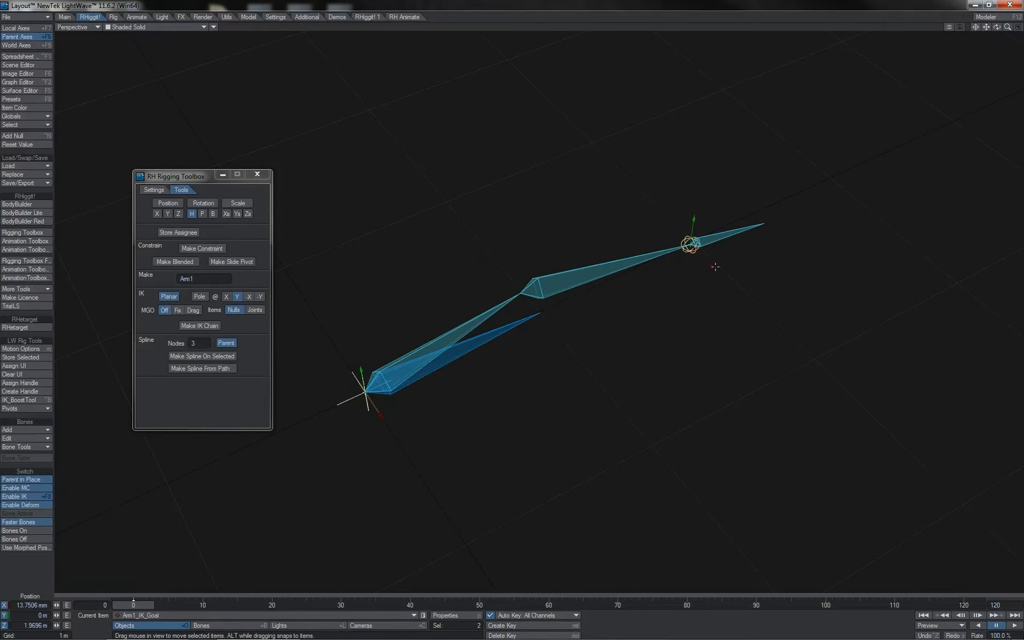
drag(715, 267, 704, 256)
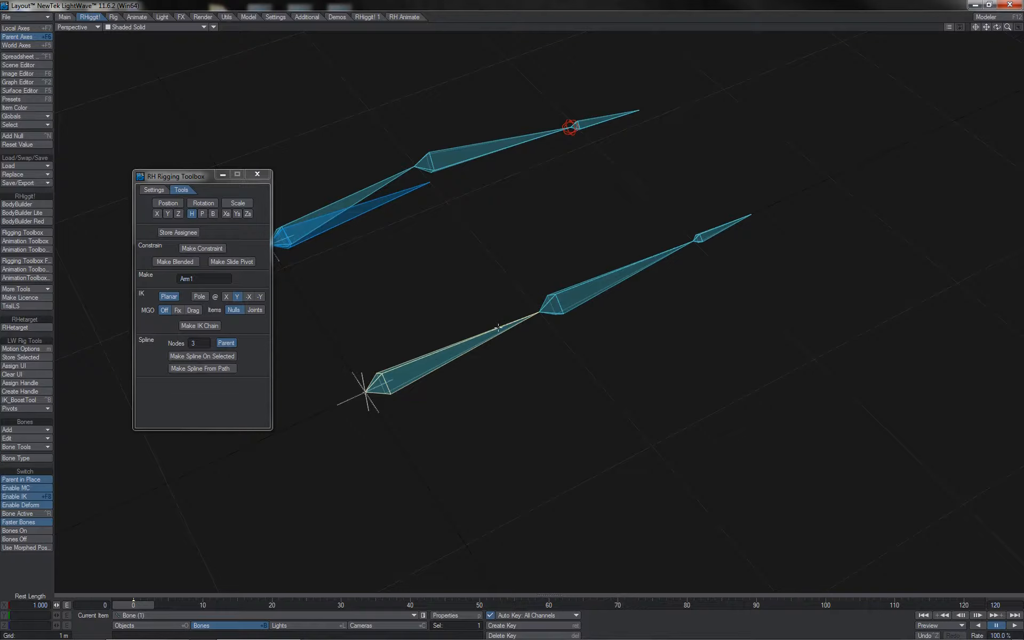
Pre-bend the new bone chain by rotating its first bone's heading and setting the second bone's heading to 26.5°
key(y)
drag(407, 388, 415, 343)
key(Down)
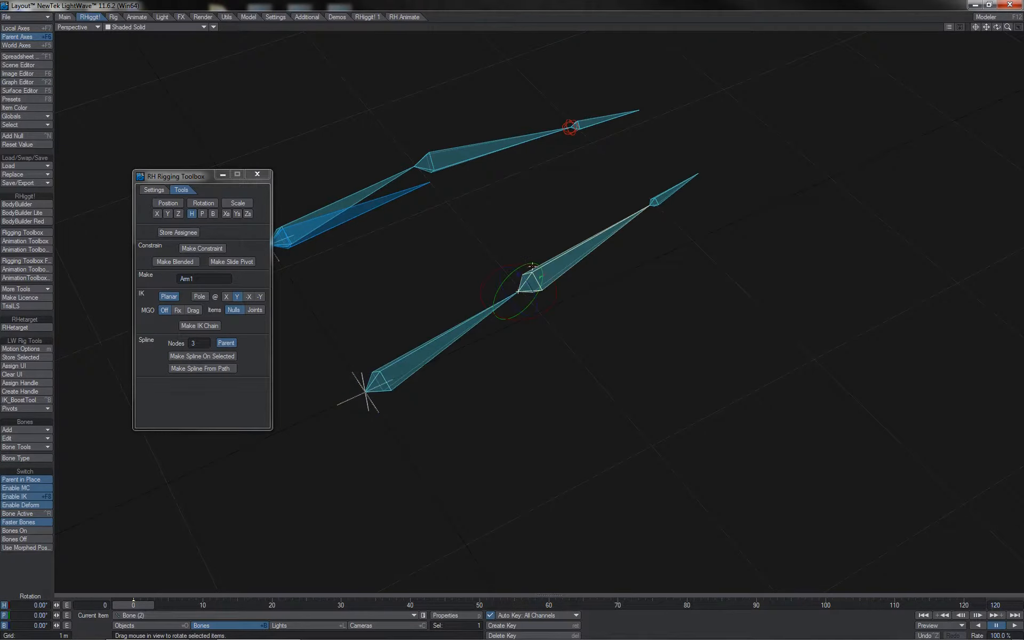
drag(519, 262, 555, 263)
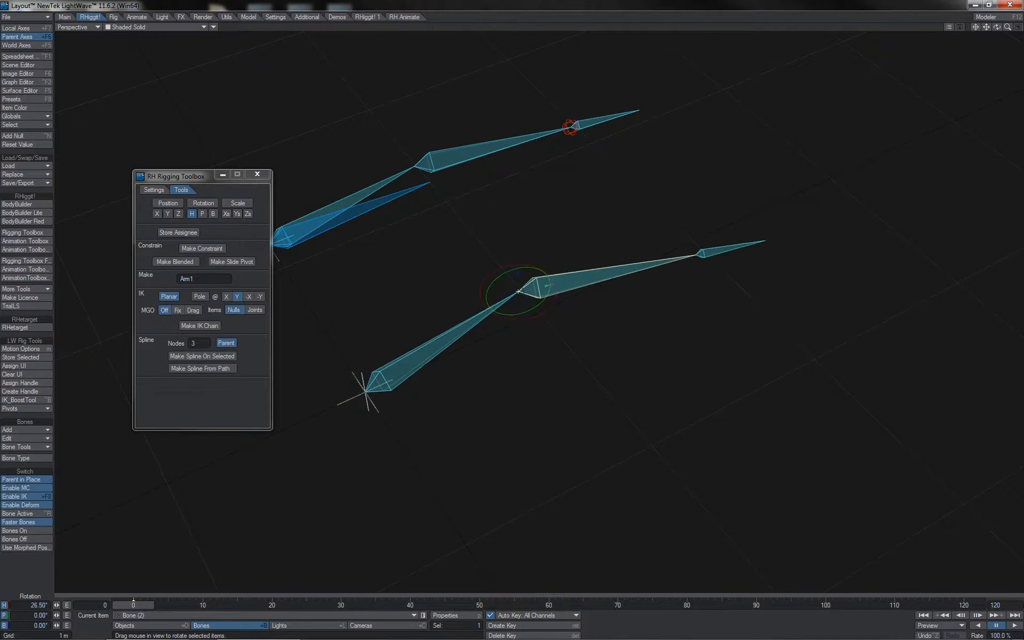
Select all bones of the new chain, set the chain name to Arm2 and enable Pole
key(ctrl+a)
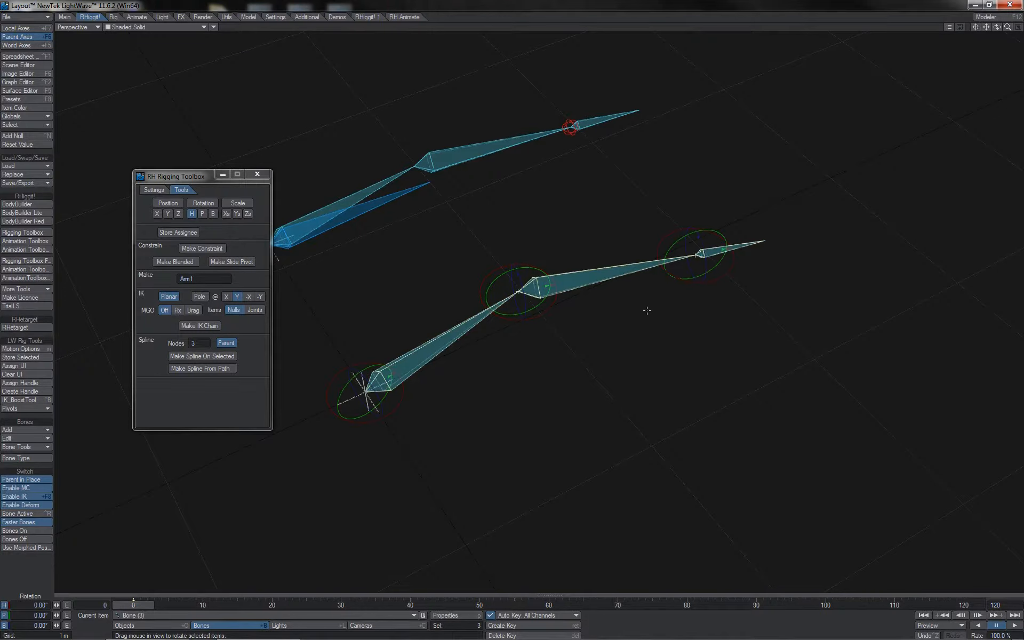
click(204, 279)
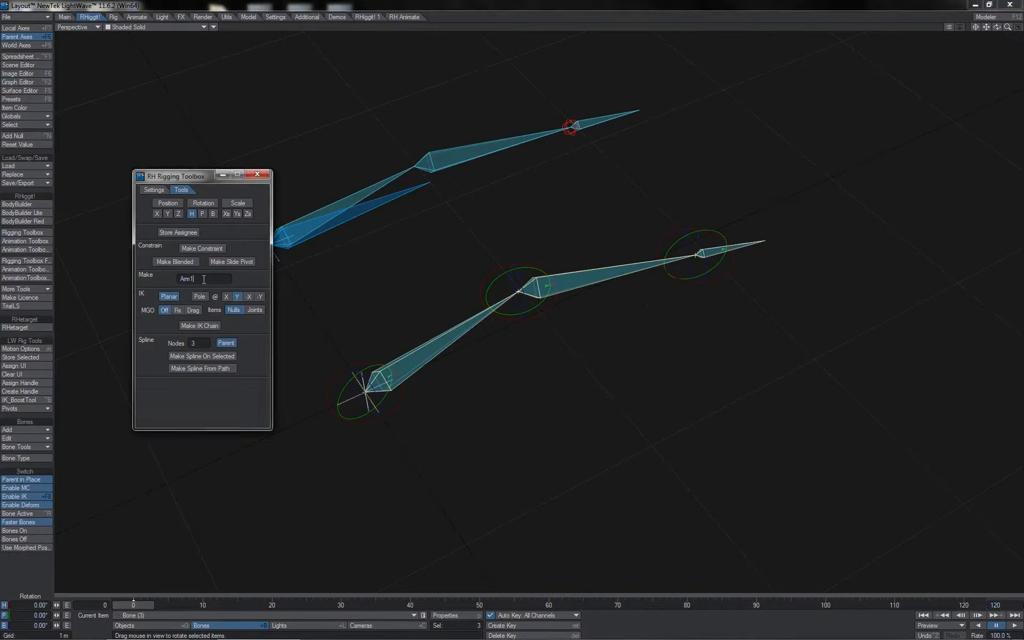
text(2)
click(200, 297)
Try rotating the Arm1 IK plane's heading and undo the rotation
click(365, 213)
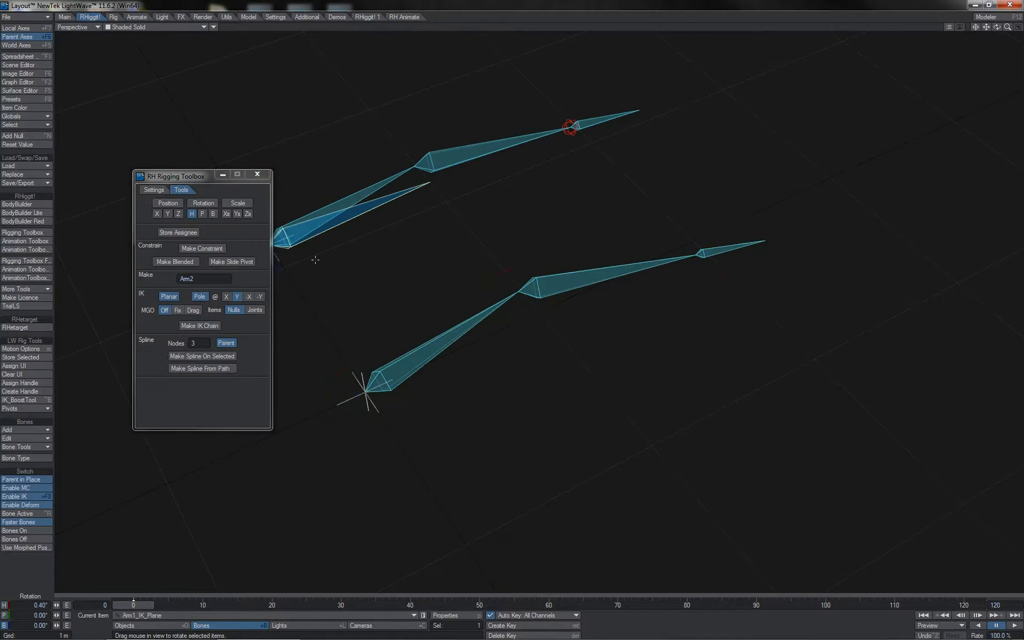
drag(281, 267, 245, 267)
key(ctrl+z)
Check the local axes of the new chain's first bone and set the pole axis to -X with MGO on Fix
click(449, 340)
key(t)
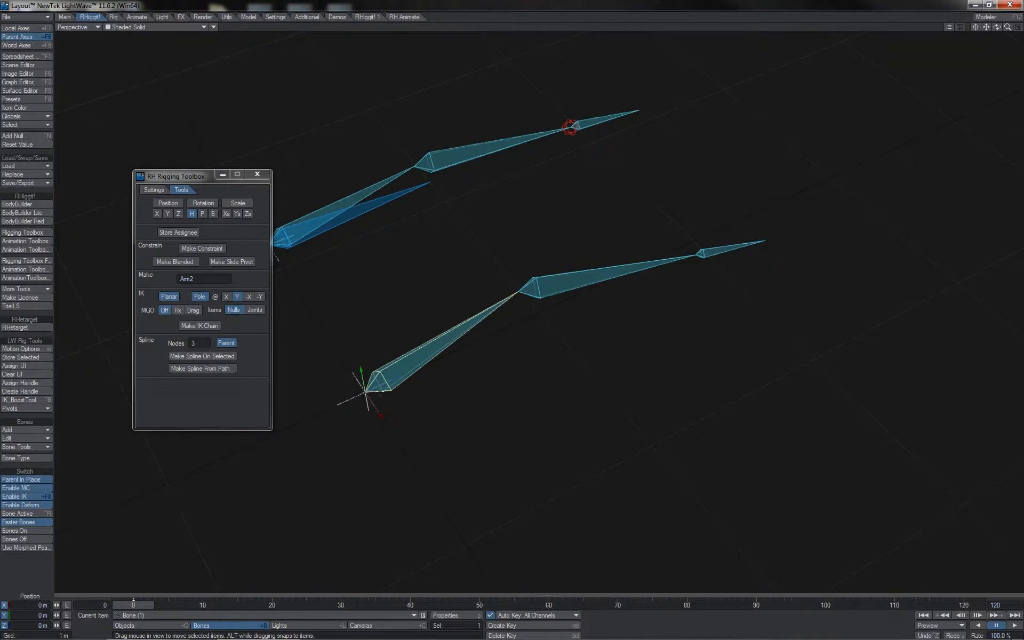
click(25, 28)
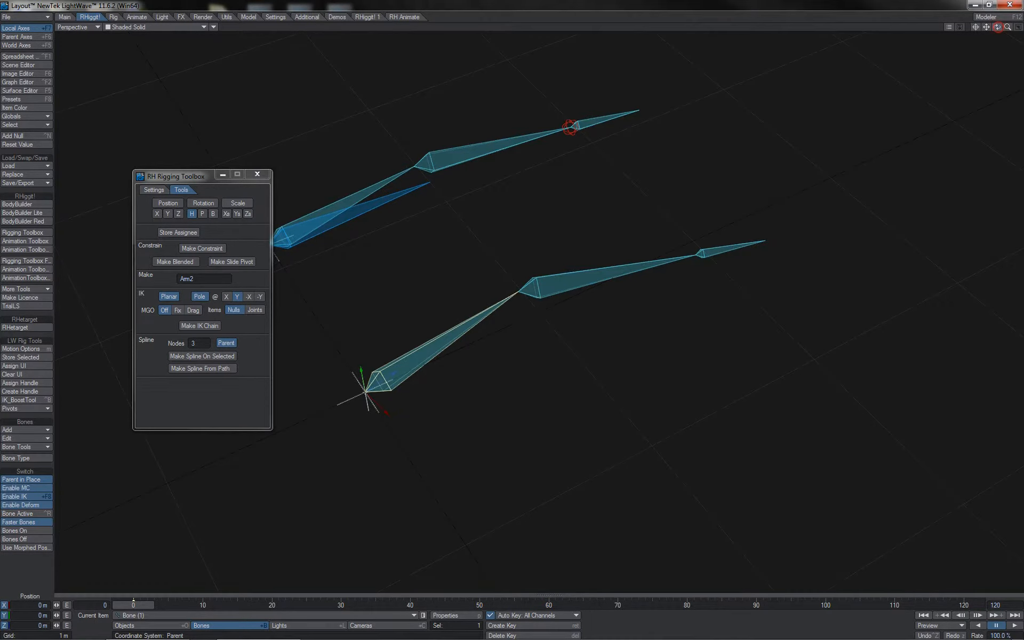
drag(996, 27, 907, 114)
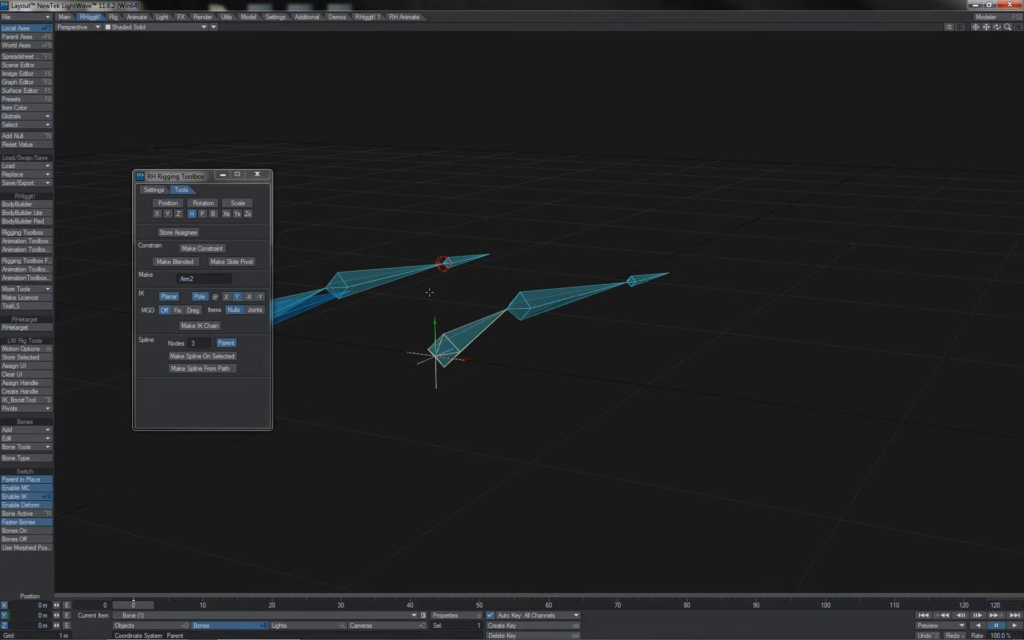
click(260, 296)
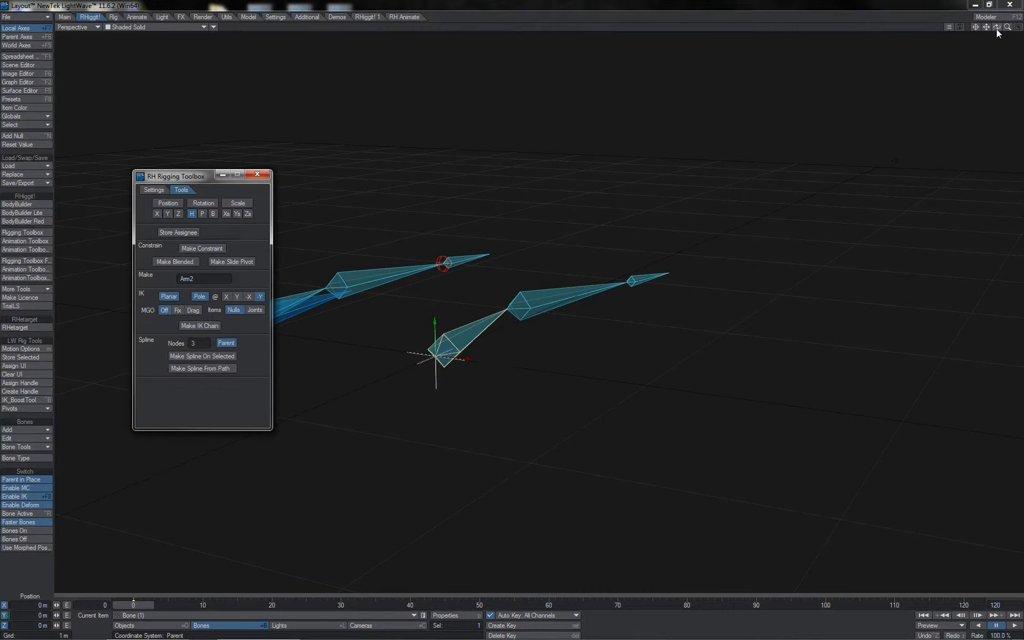
drag(997, 27, 996, 56)
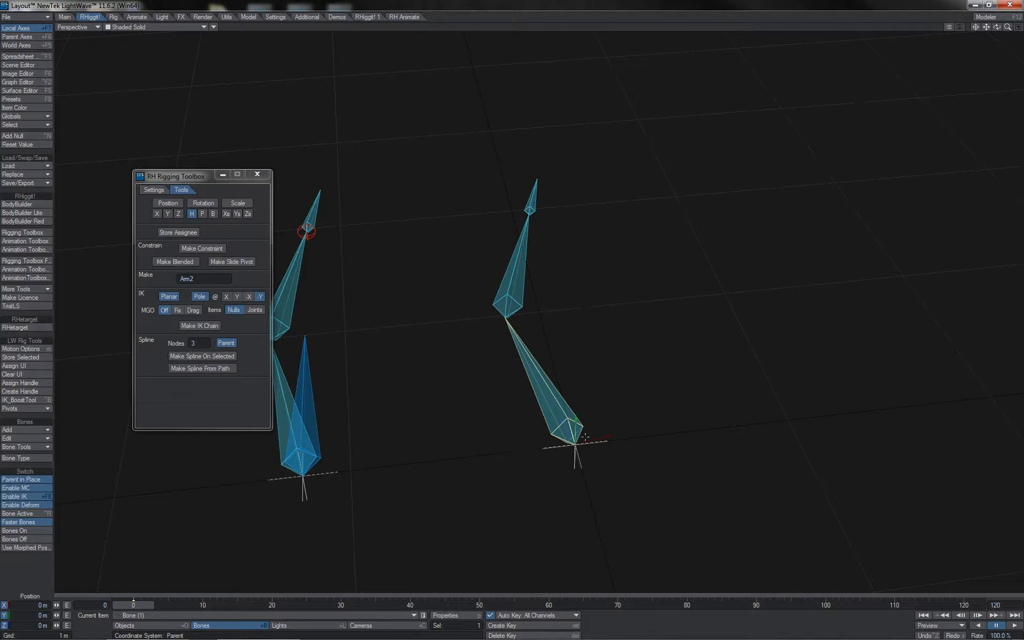
click(251, 300)
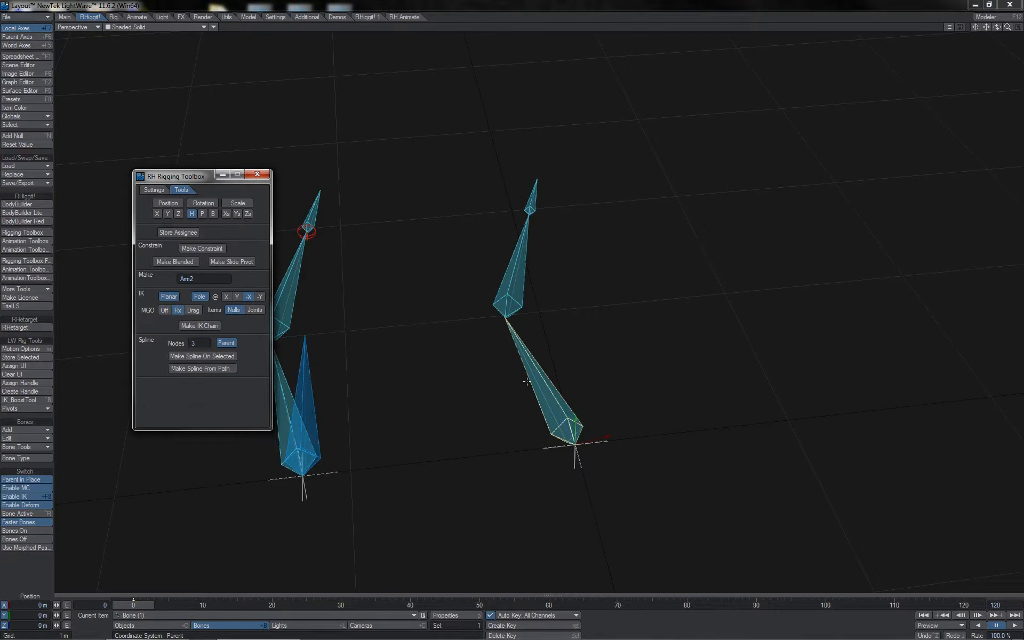
Return to parent axes and make the Arm2 IK chain from all three bones of the new chain
click(547, 380)
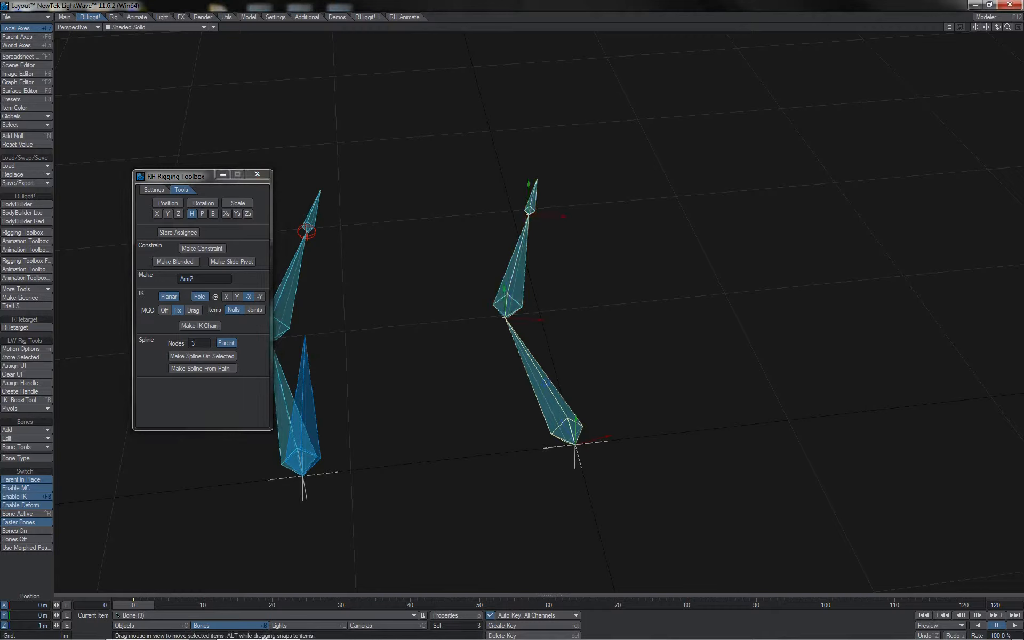
key(y)
key(shift+F6)
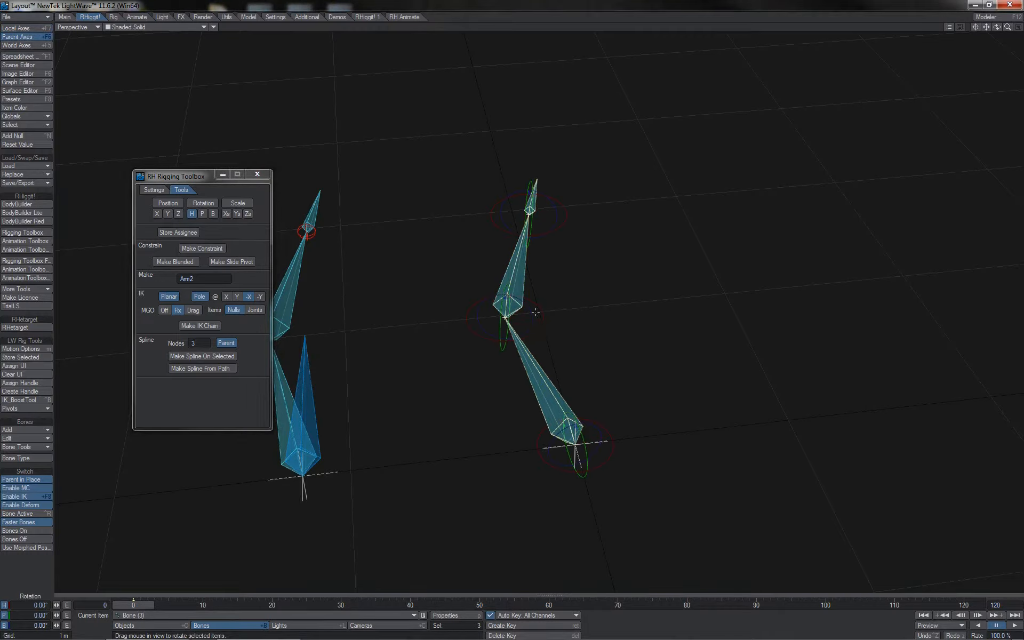
click(201, 326)
Try moving the Arm2 IK pole and undo the move
click(480, 472)
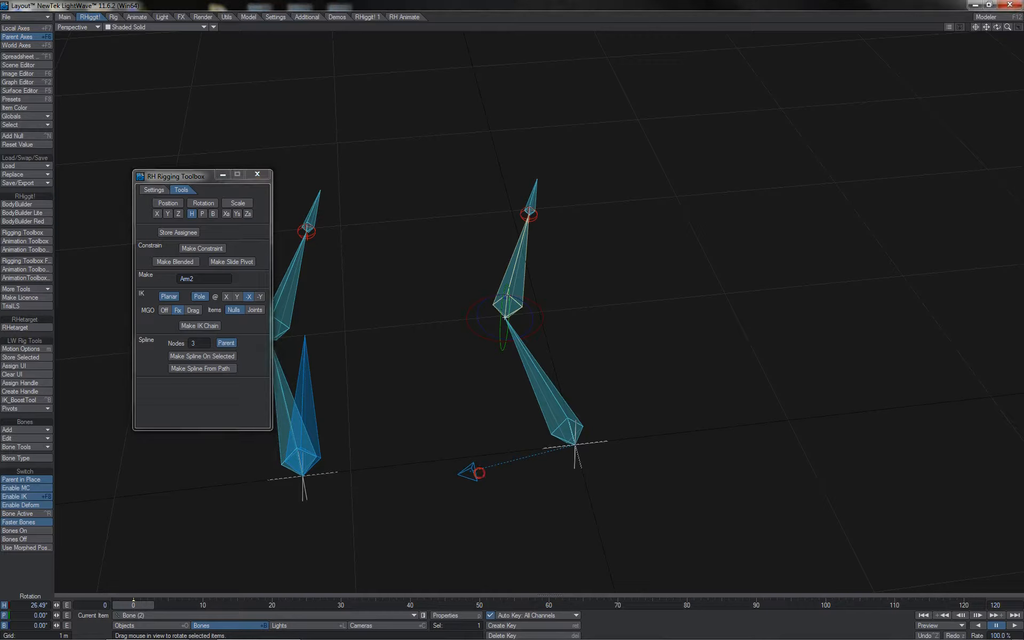
click(478, 471)
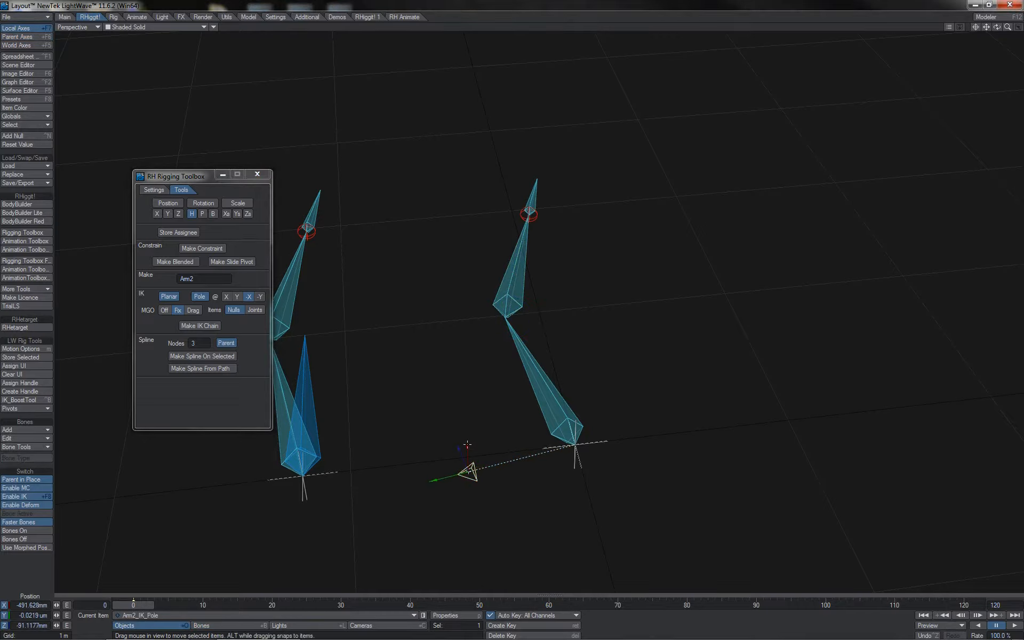
drag(467, 445, 463, 401)
key(ctrl+z)
Bend the Arm2 chain by moving its IK goal, and test the goal's rotation
click(538, 217)
drag(612, 243, 559, 260)
key(y)
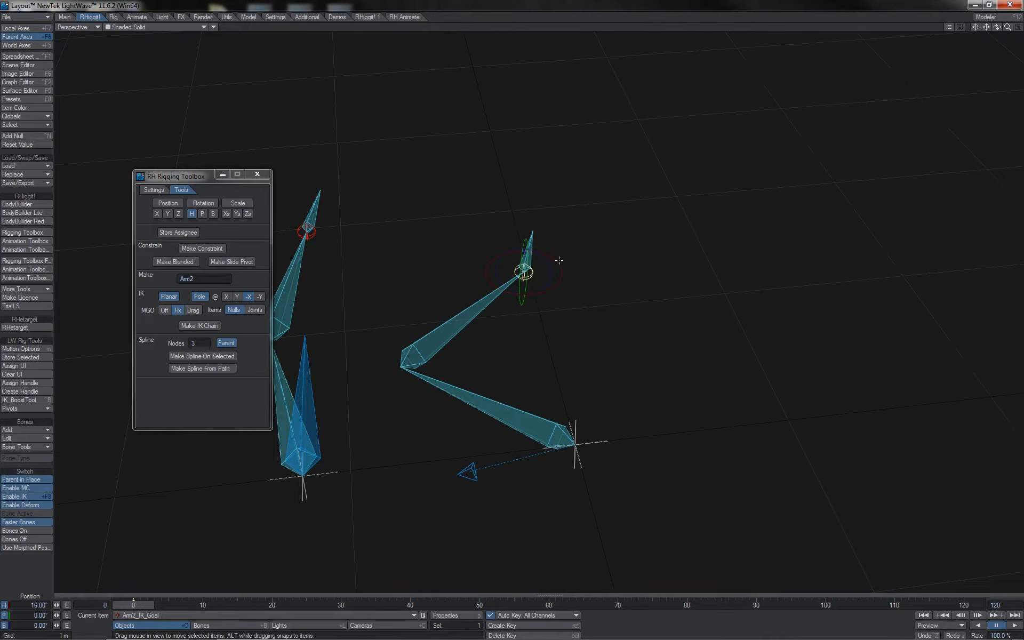
key(t)
drag(562, 312, 455, 236)
key(y)
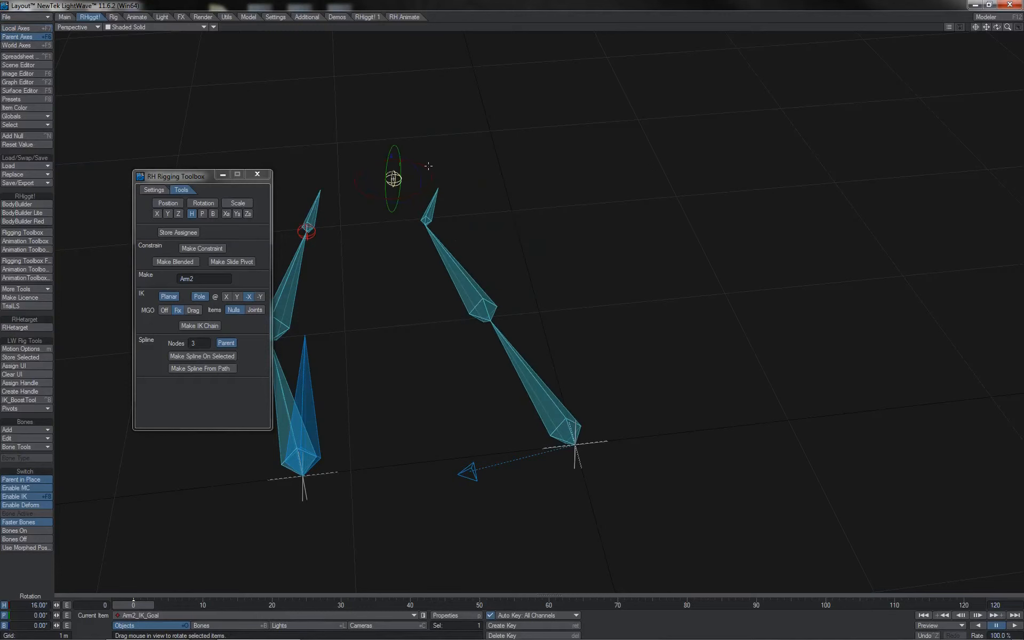
drag(428, 166, 512, 314)
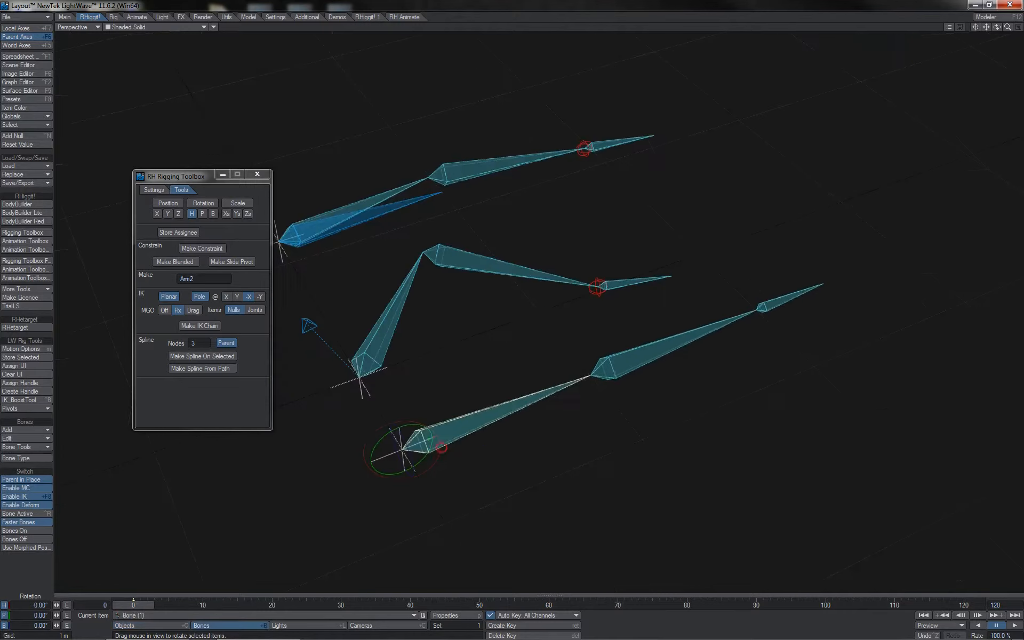
Pre-bend the third bone chain by rotating its first bone's heading and setting the second bone's heading to 29.5°
mouse_move(421, 447)
mouse_down()
mouse_move(453, 447)
mouse_move(442, 447)
mouse_up()
key(Down)
drag(526, 334, 549, 334)
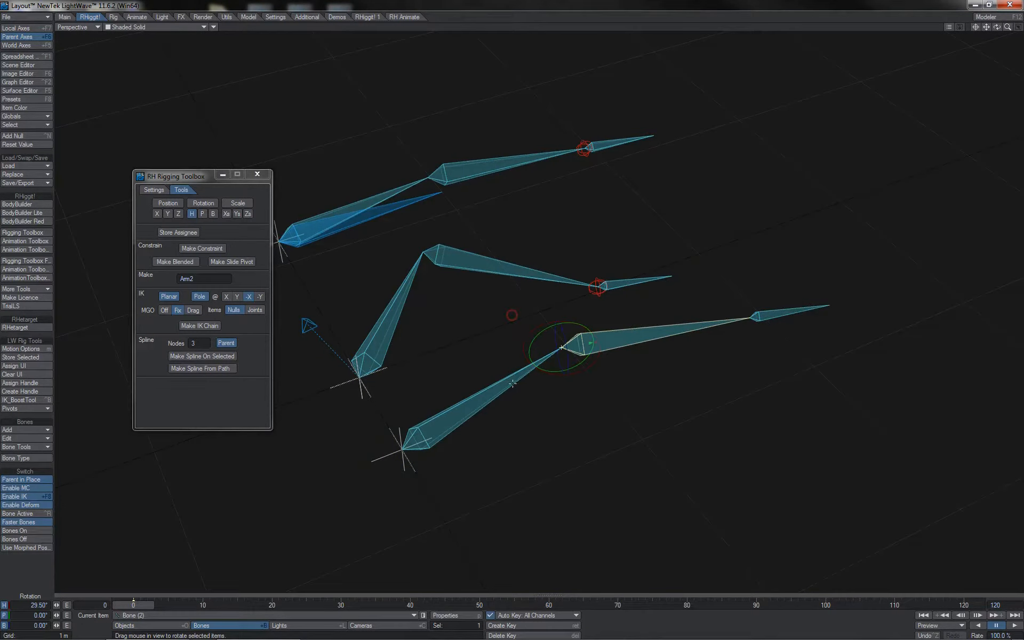
Make the Arm3 IK chain from all three bones of the third chain, with MGO set to Drag and items to Joints
double_click(456, 412)
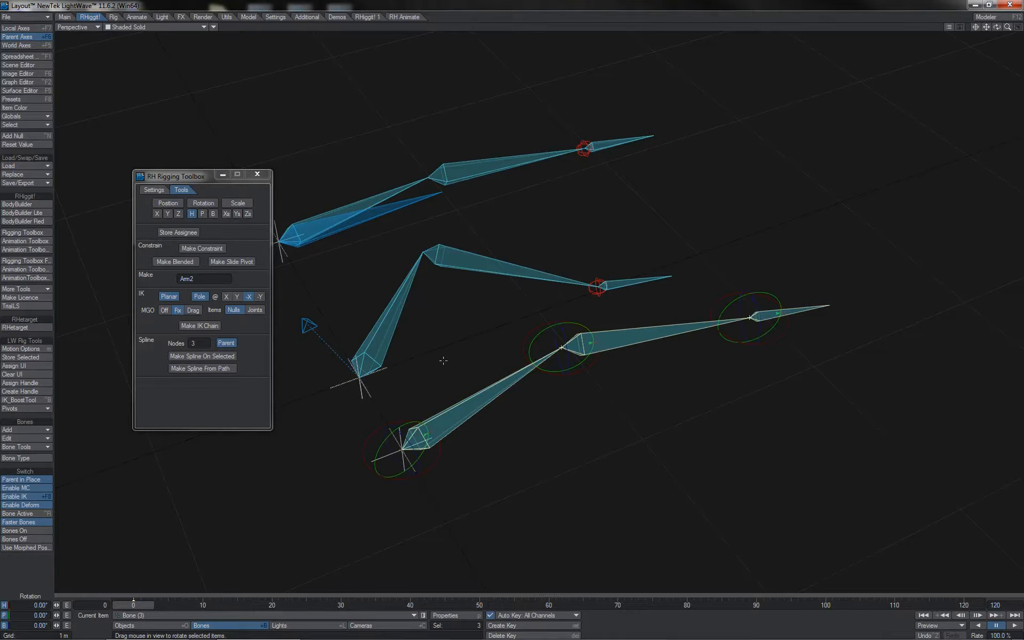
click(224, 277)
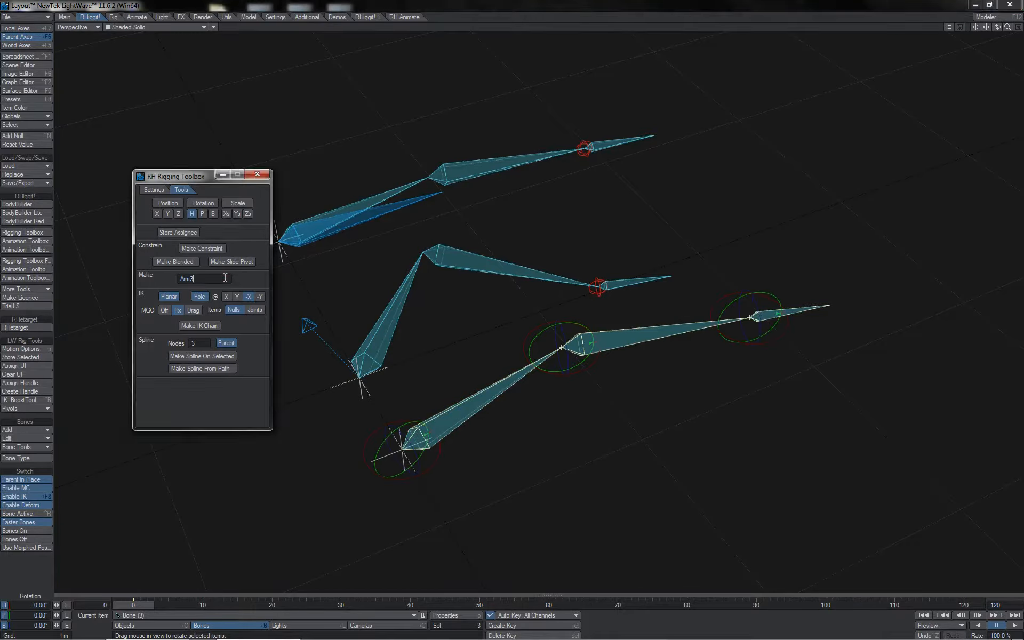
key(BackSpace)
text(3)
click(255, 311)
click(202, 326)
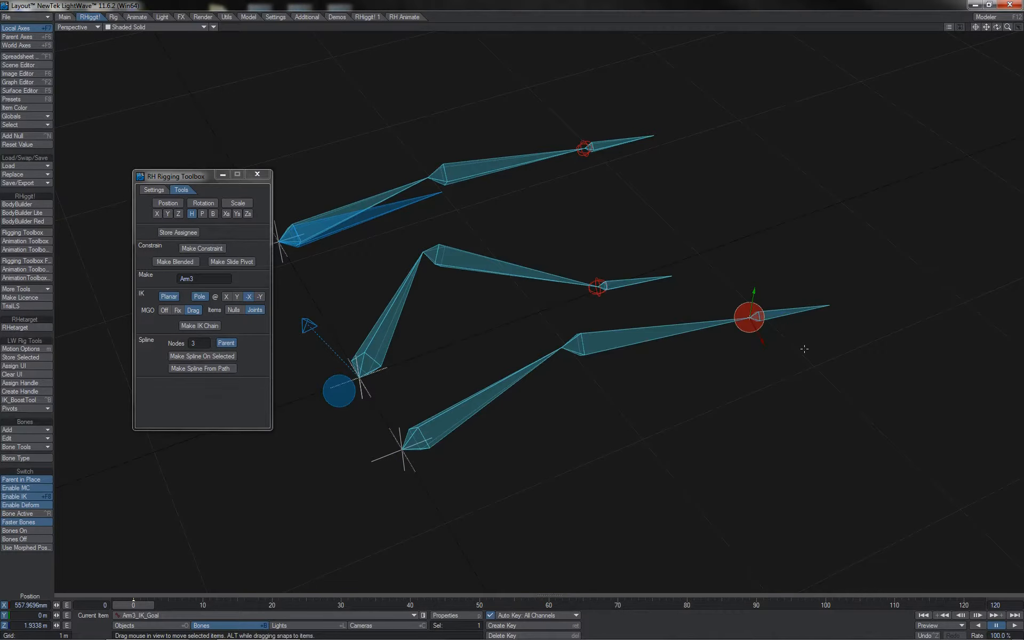
Bend the Arm3 chain by moving its IK goal in the top view, and test the goal's rotation
mouse_move(804, 348)
mouse_down()
mouse_move(811, 335)
mouse_move(800, 324)
mouse_move(707, 310)
mouse_move(679, 333)
mouse_move(720, 381)
mouse_move(791, 386)
mouse_move(802, 361)
mouse_move(727, 336)
mouse_move(718, 358)
mouse_move(743, 380)
mouse_move(815, 400)
mouse_move(633, 393)
mouse_move(645, 471)
mouse_move(983, 448)
mouse_move(804, 349)
mouse_up()
key(2)
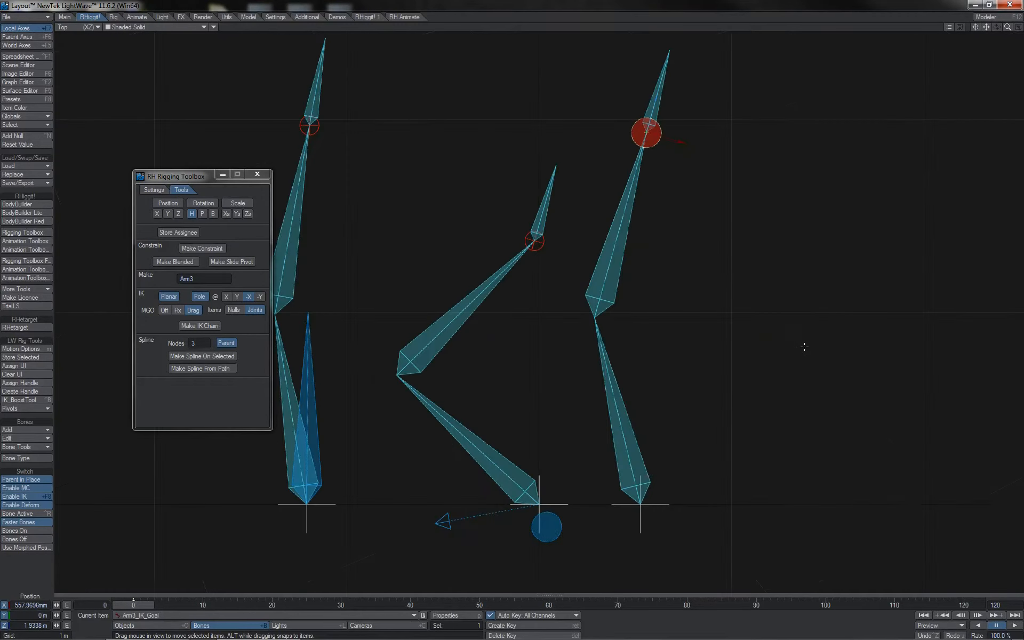
drag(756, 216, 821, 353)
drag(711, 267, 687, 281)
key(y)
Try moving the Arm3 IK pole and undo the move
key(t)
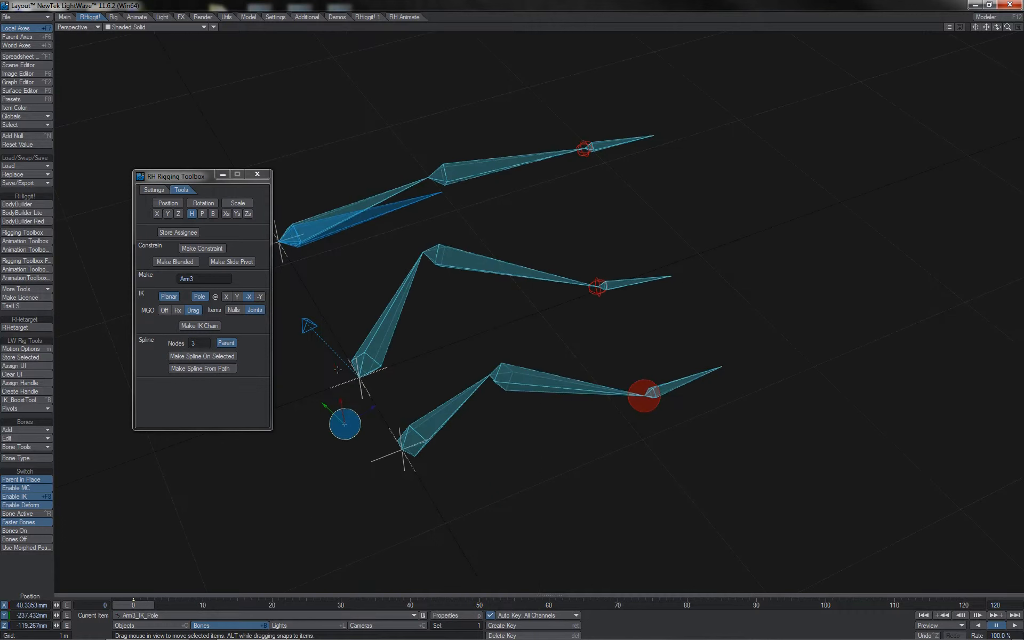
key(ctrl+z)
right_drag(333, 363, 315, 249)
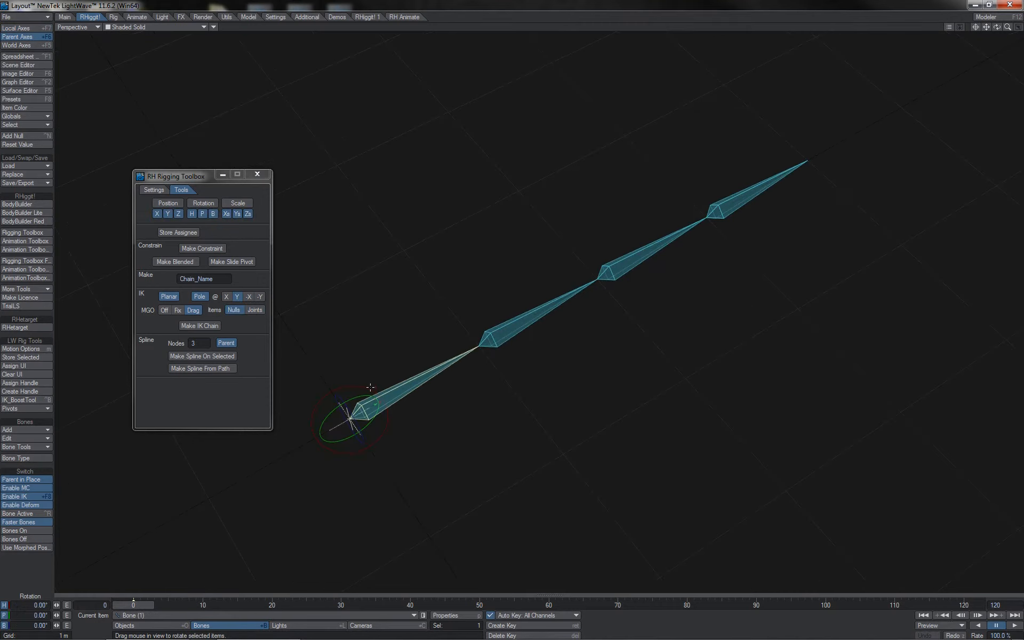
Pre-bend the four-bone chain by setting the bones' headings to -15.1°, 36.6°, -40.2° and 14.4° from first to last
drag(370, 387, 354, 388)
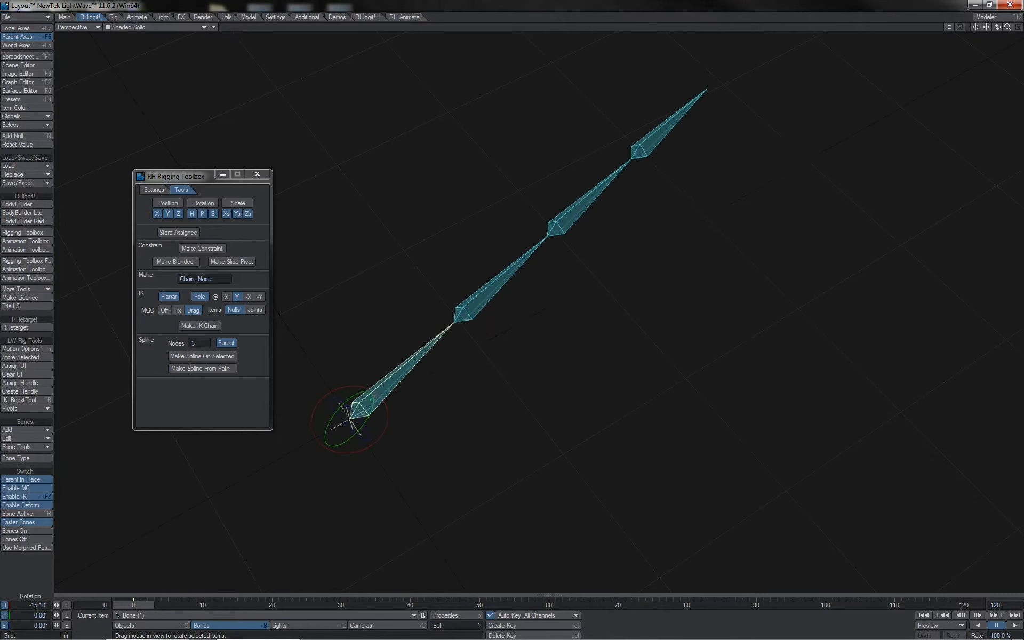
click(512, 313)
drag(452, 290, 474, 290)
key(Down)
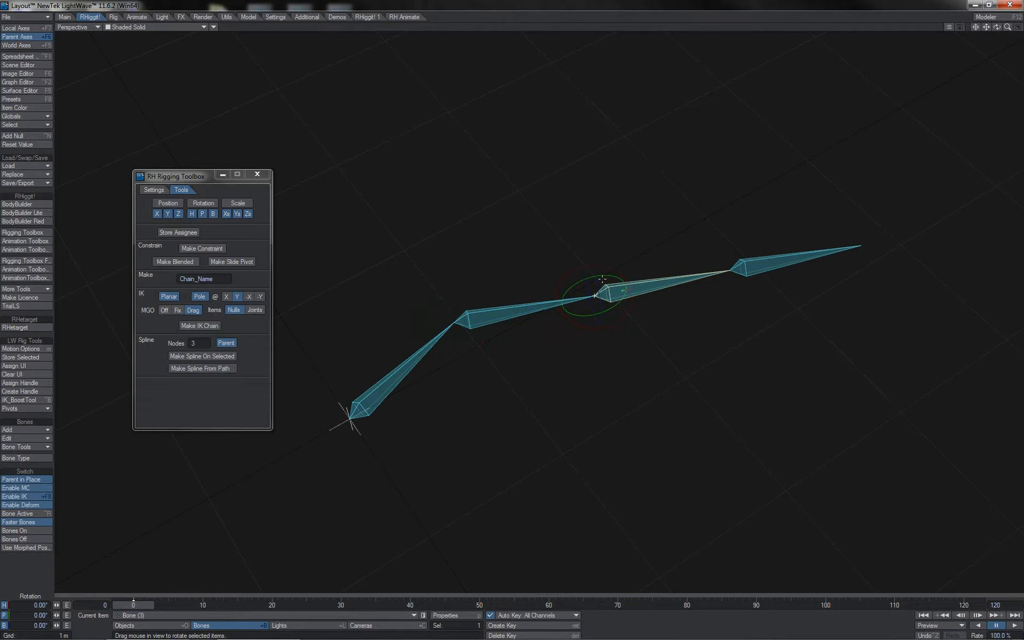
mouse_move(602, 279)
mouse_down()
mouse_move(564, 279)
mouse_move(591, 295)
mouse_up()
key(Down)
drag(653, 176, 669, 176)
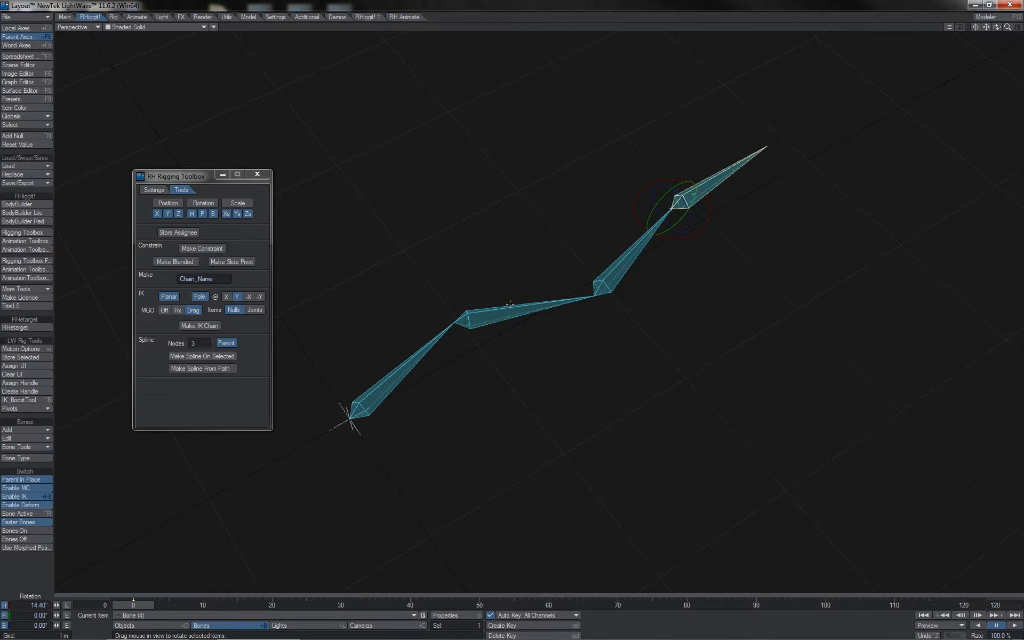
Try rotating the third bone's heading to -29.8° and undo the rotation
click(504, 319)
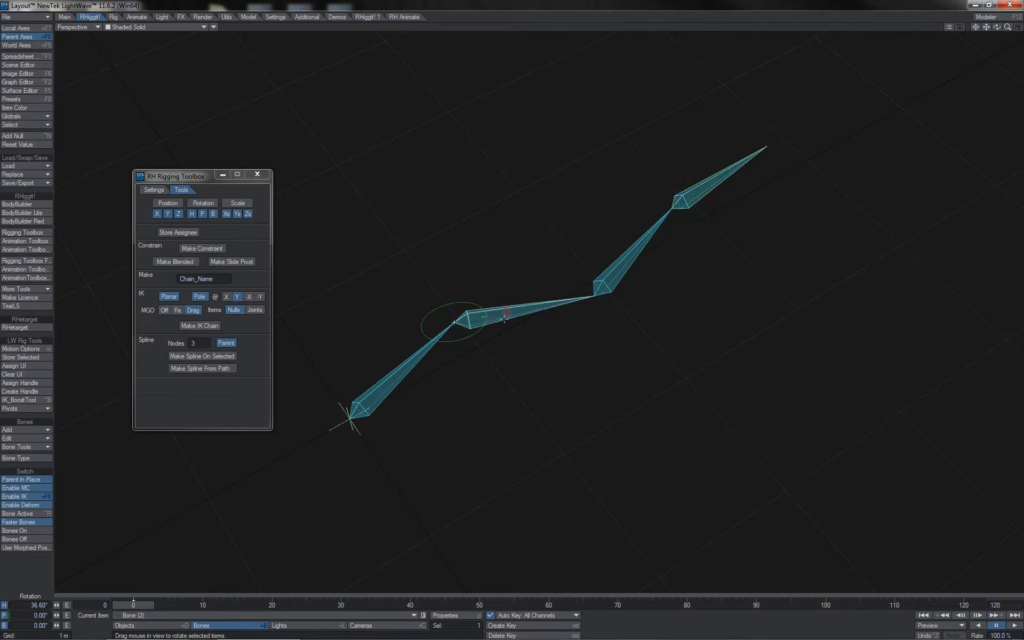
shift+click(422, 350)
click(700, 195)
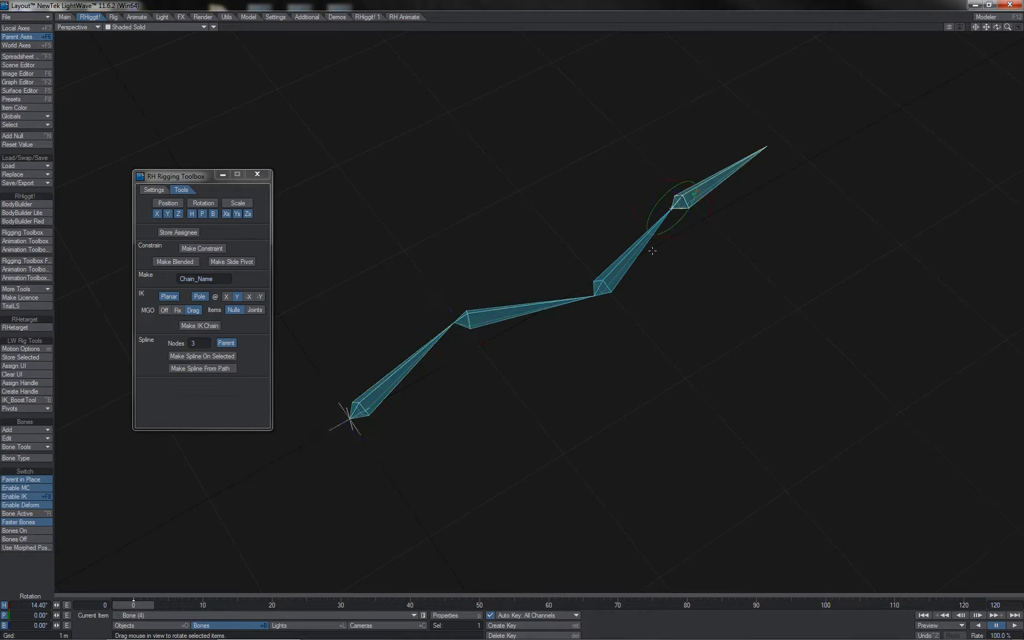
click(628, 264)
drag(627, 284, 580, 314)
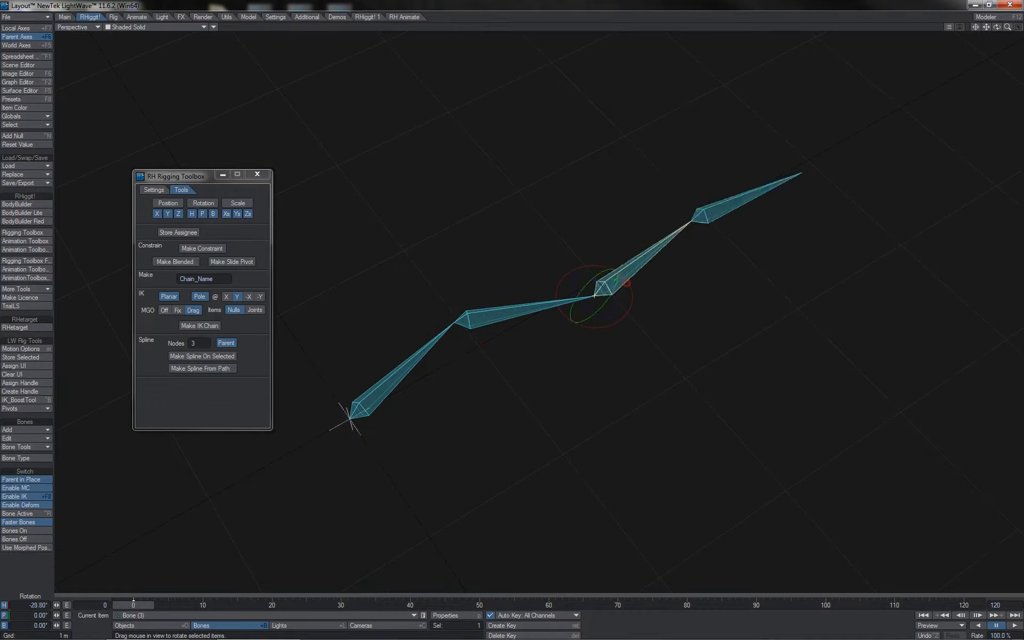
key(ctrl+z)
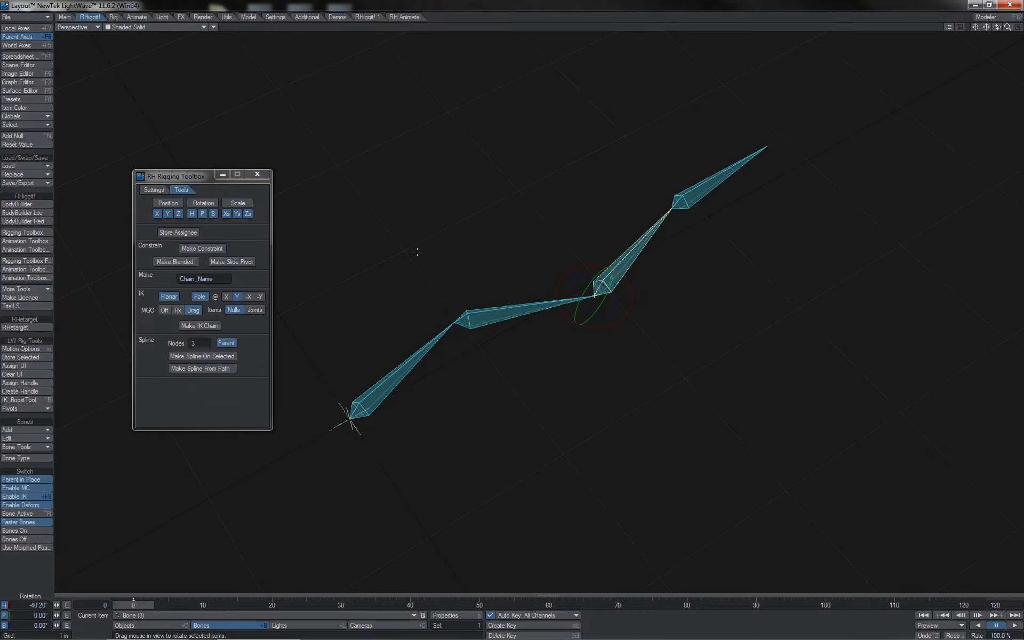
Select the first, second and fourth bones, skipping the third, and leave only the heading channel enabled in the toolbox
click(428, 342)
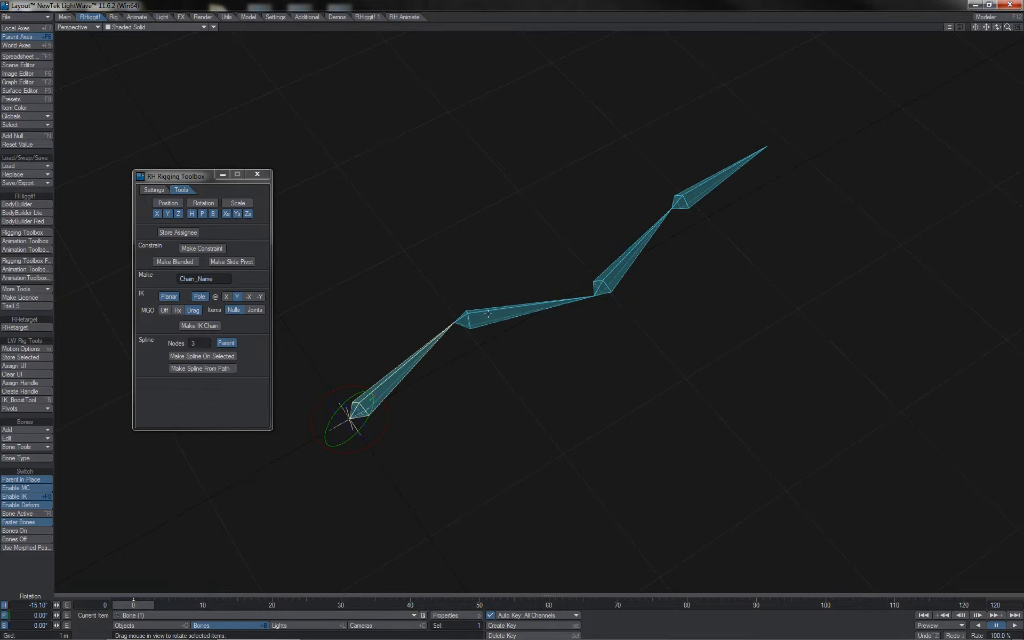
shift+click(487, 313)
shift+click(688, 208)
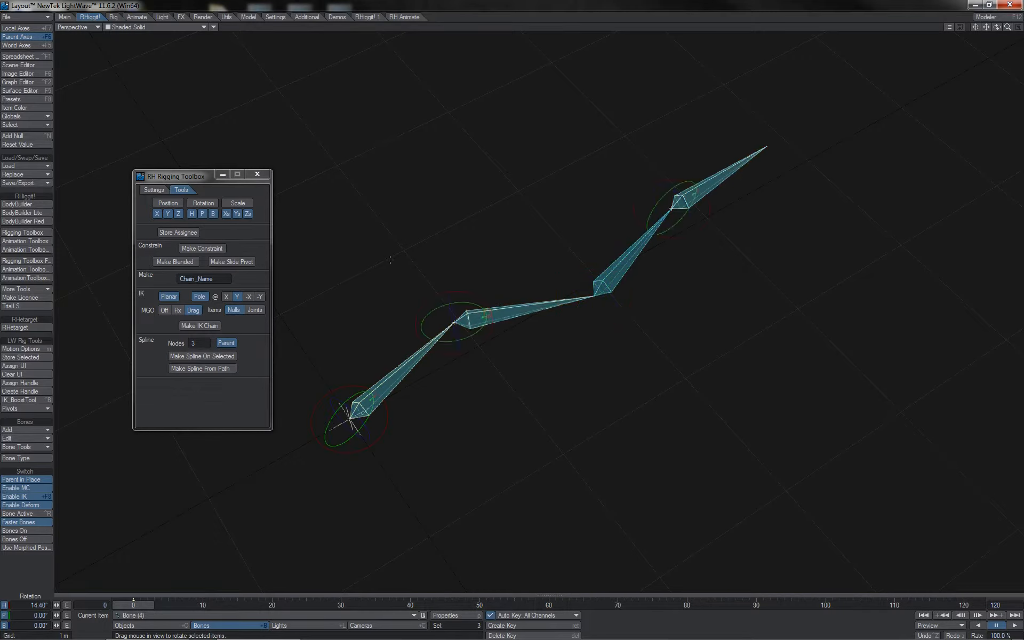
click(163, 205)
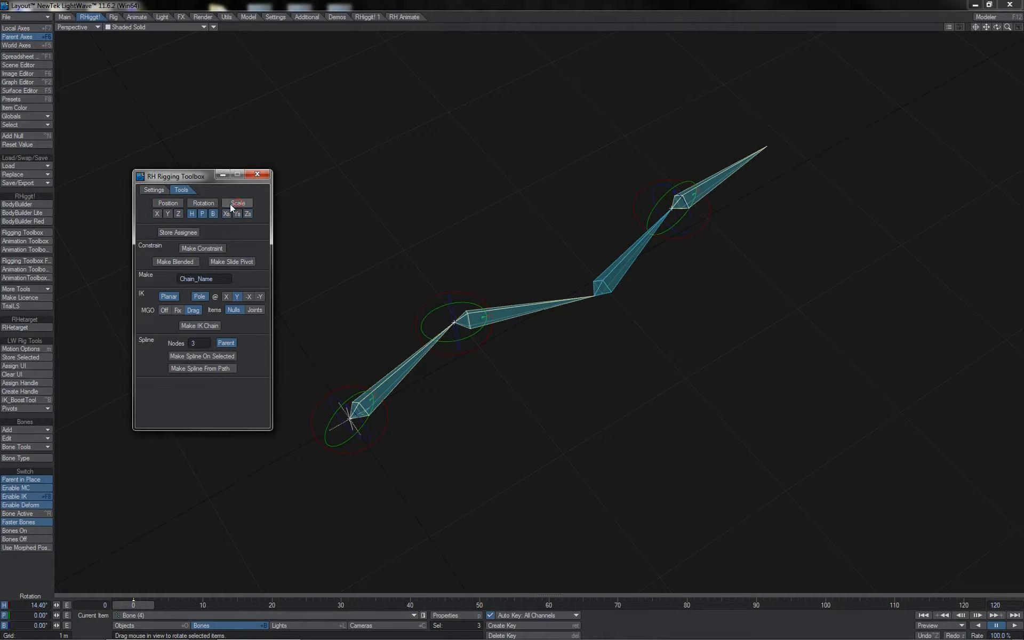
click(204, 206)
click(192, 215)
drag(457, 290, 460, 290)
key(ctrl+z)
Make an IK chain named Chain1 from the selected bones, with the pole on -X, MGO Drag and Nulls items
click(172, 279)
text(Chain1)
click(197, 325)
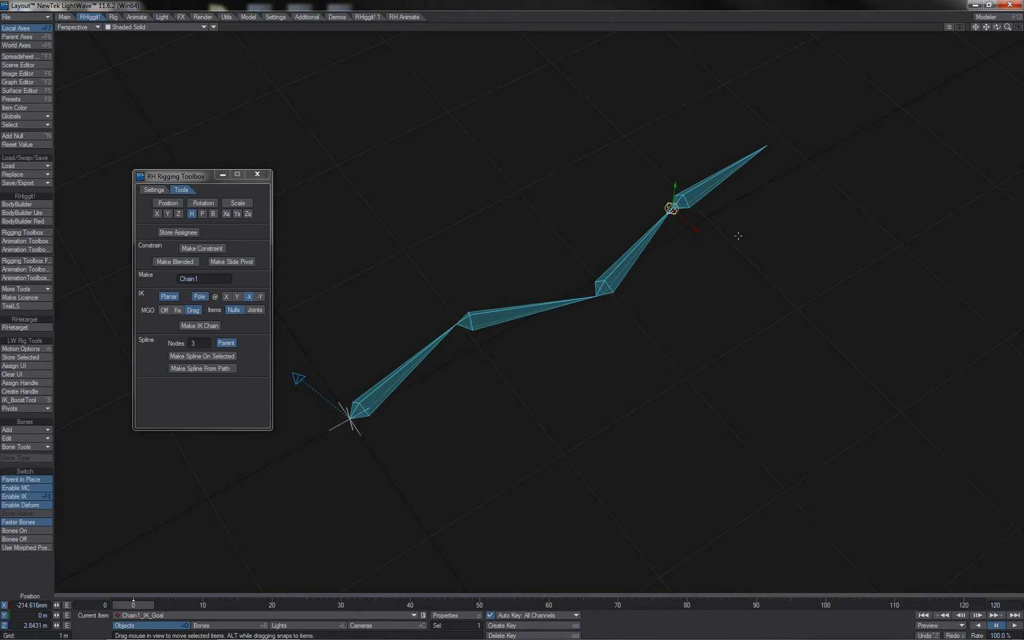
Test Chain1's bending by moving its IK goal toward the chain's root
drag(738, 235, 631, 337)
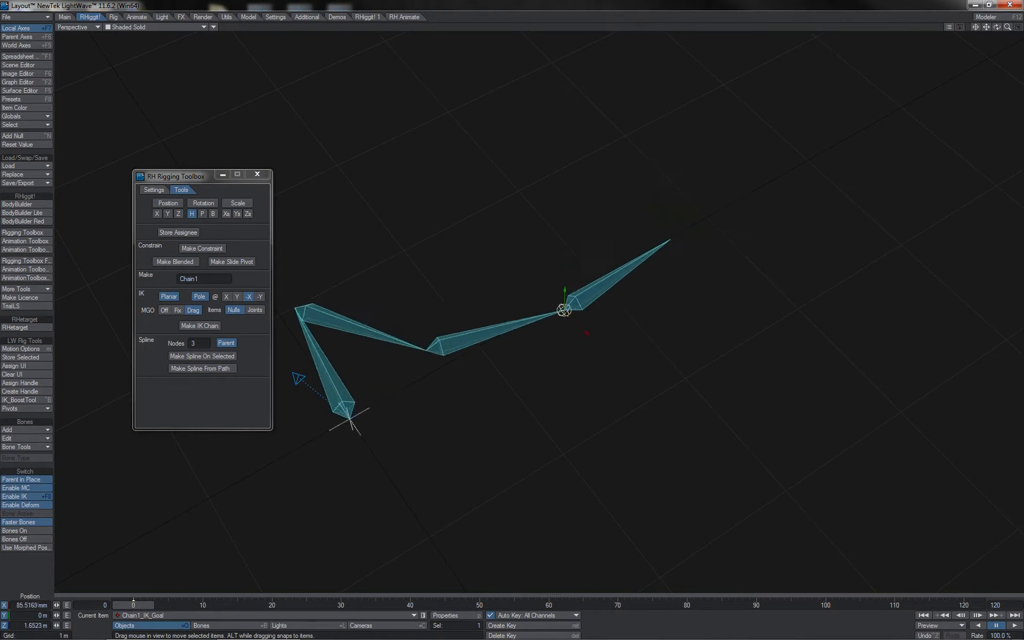
drag(564, 310, 505, 276)
drag(738, 235, 569, 269)
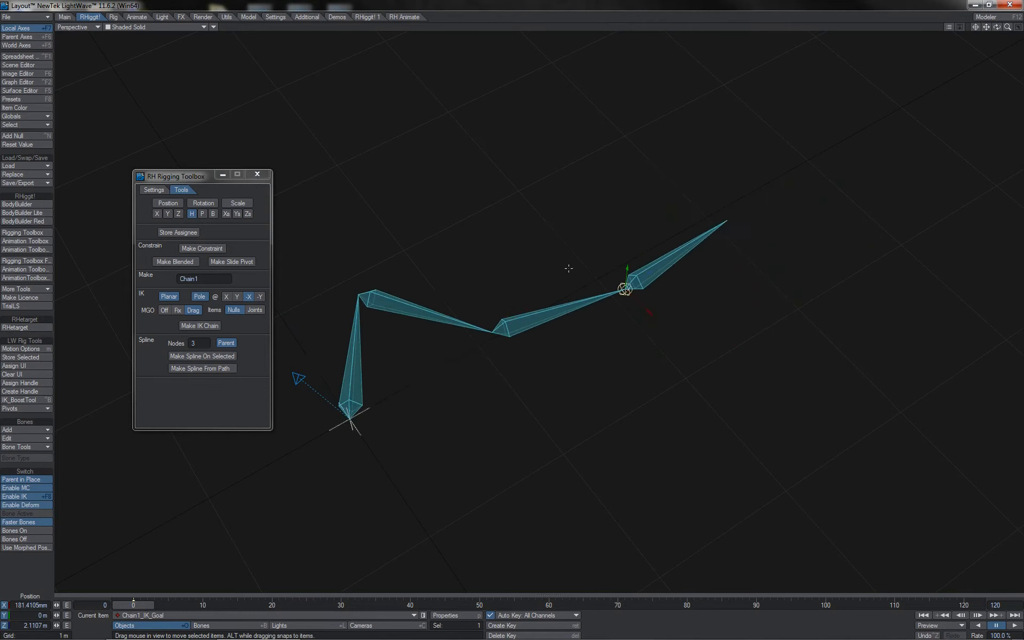
Test rotating Chain1's skipped third bone by changing its heading to -58.8°, and try moving the IK pole
click(549, 307)
key(y)
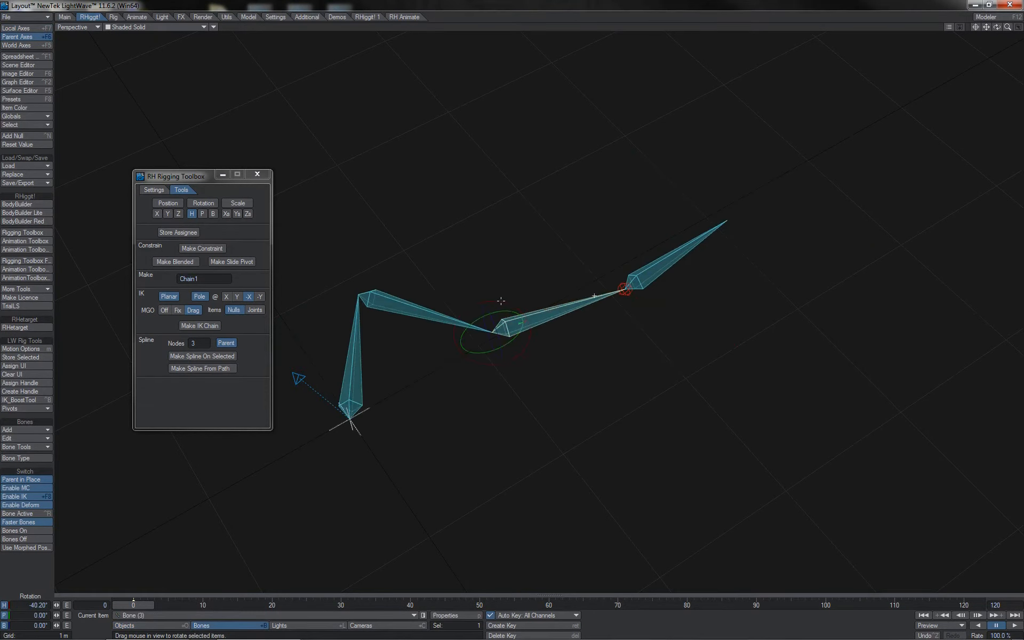
drag(501, 300, 437, 301)
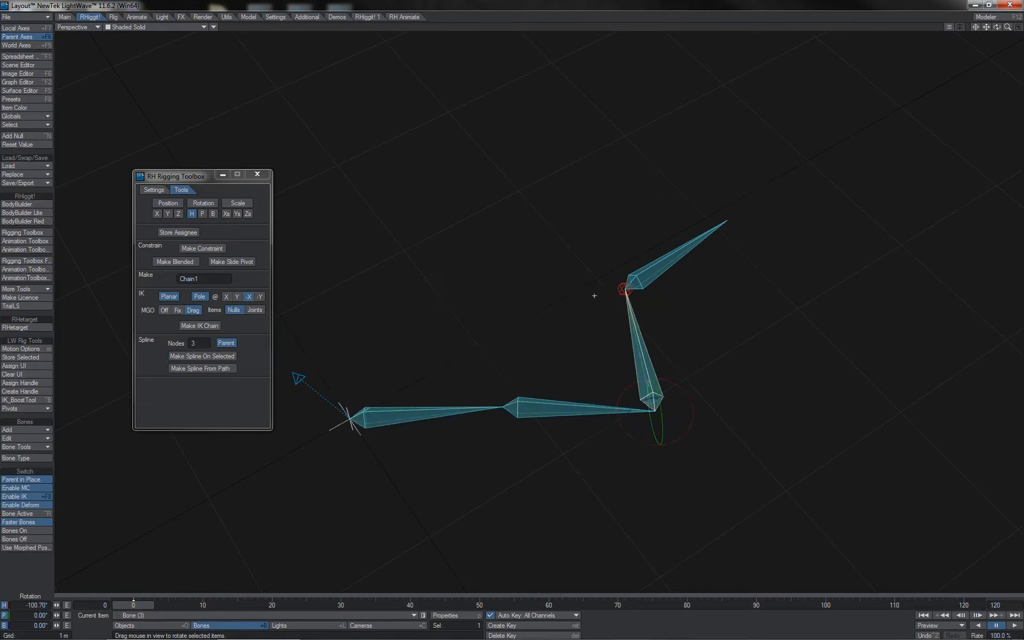
drag(594, 296, 594, 296)
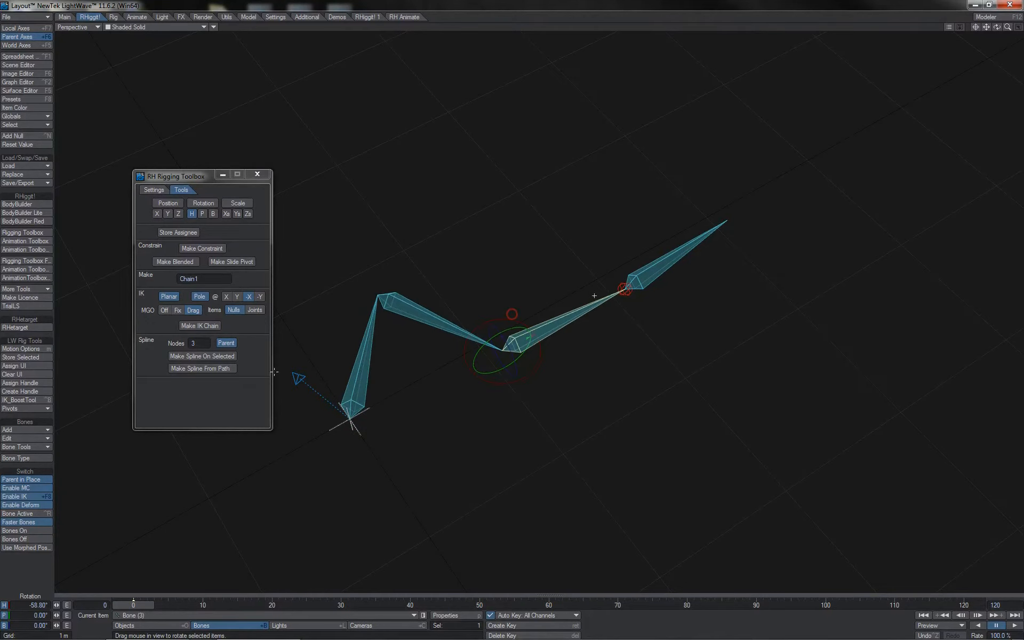
click(298, 378)
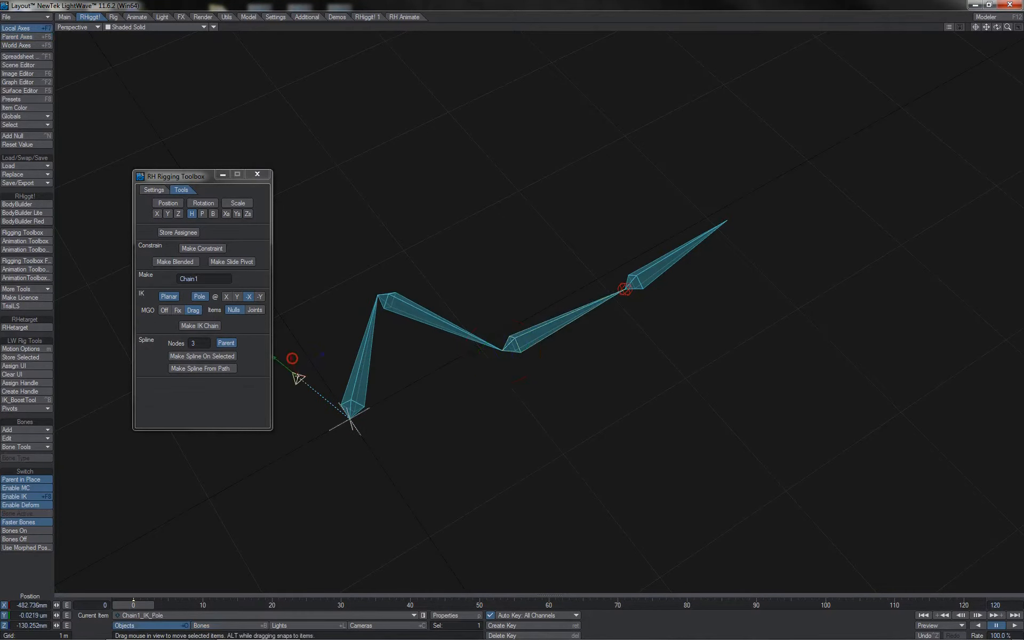
right_drag(297, 377, 276, 290)
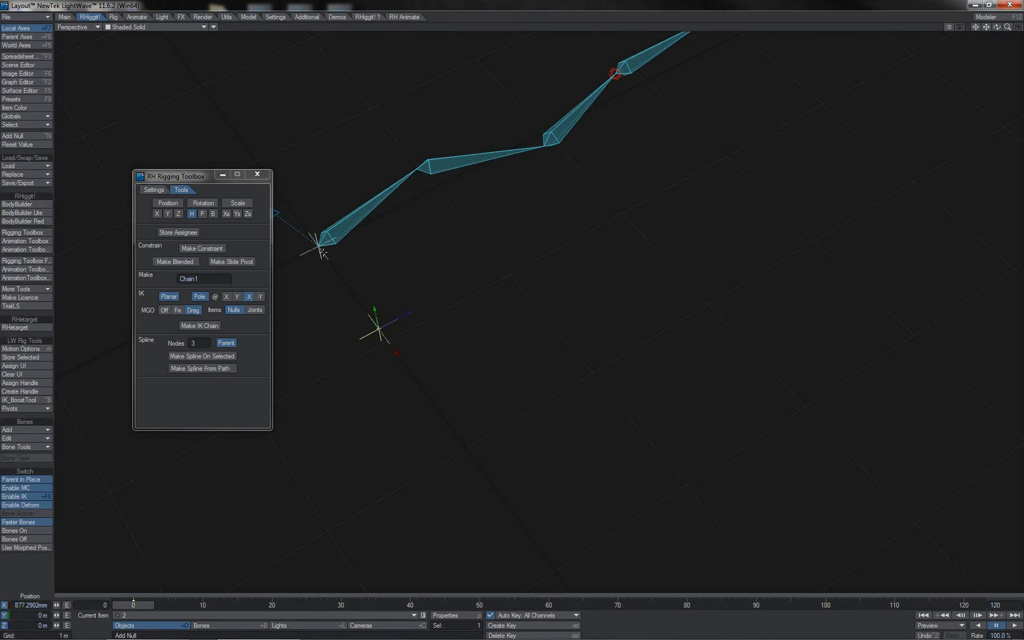
Add a chain of four bones to the null beside Chain1, with a last bone of 0.46 rest length
key(equal)
key(Return)
key(equal)
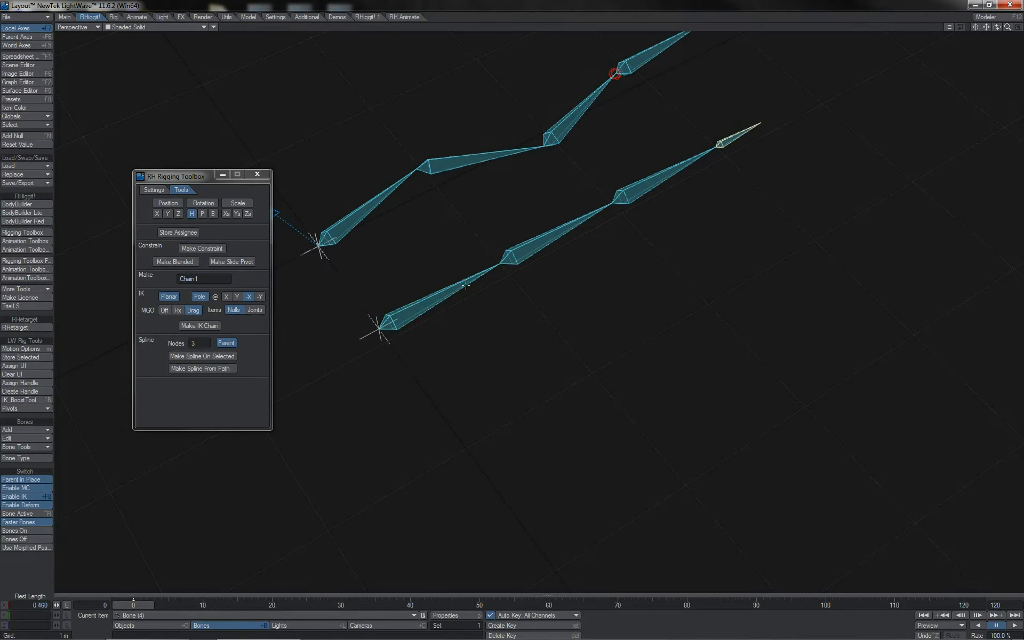
Pre-bend the new chain by rotating the headings of its first three bones, setting the third to -35.4°
click(466, 286)
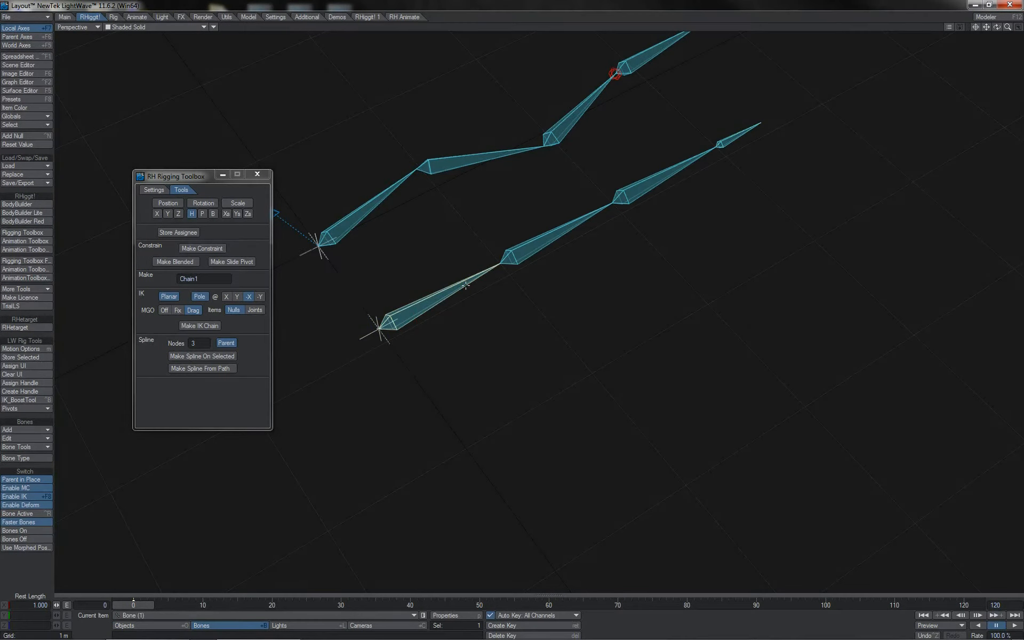
key(y)
drag(399, 297, 512, 314)
key(Down)
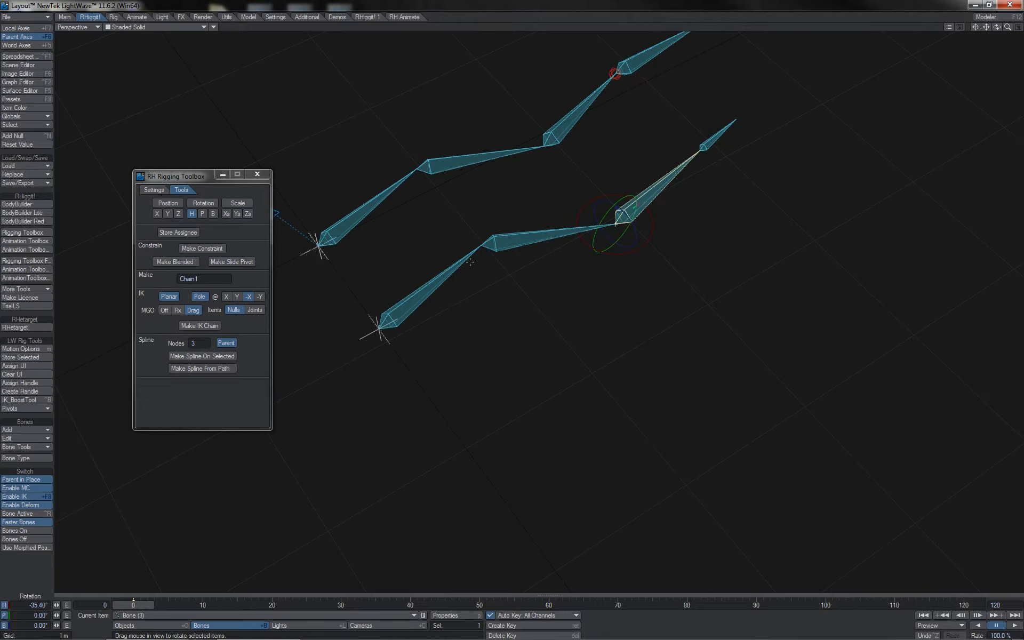
Make the Chain2 IK chain from all four bones of the new chain and bend it by moving its IK goal
key(ctrl+a)
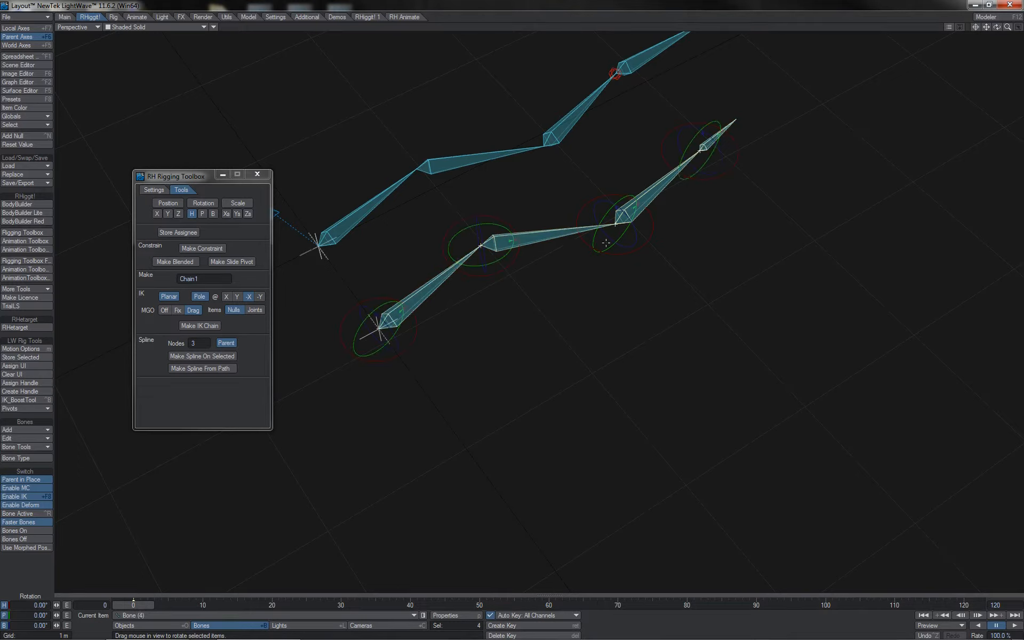
click(203, 279)
key(BackSpace)
text(2)
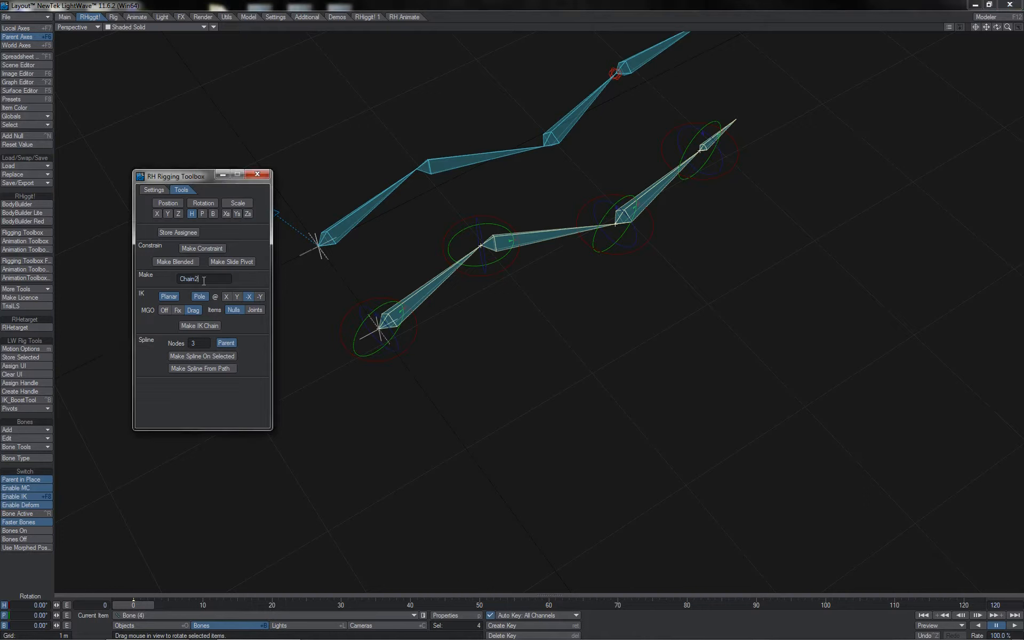
click(208, 326)
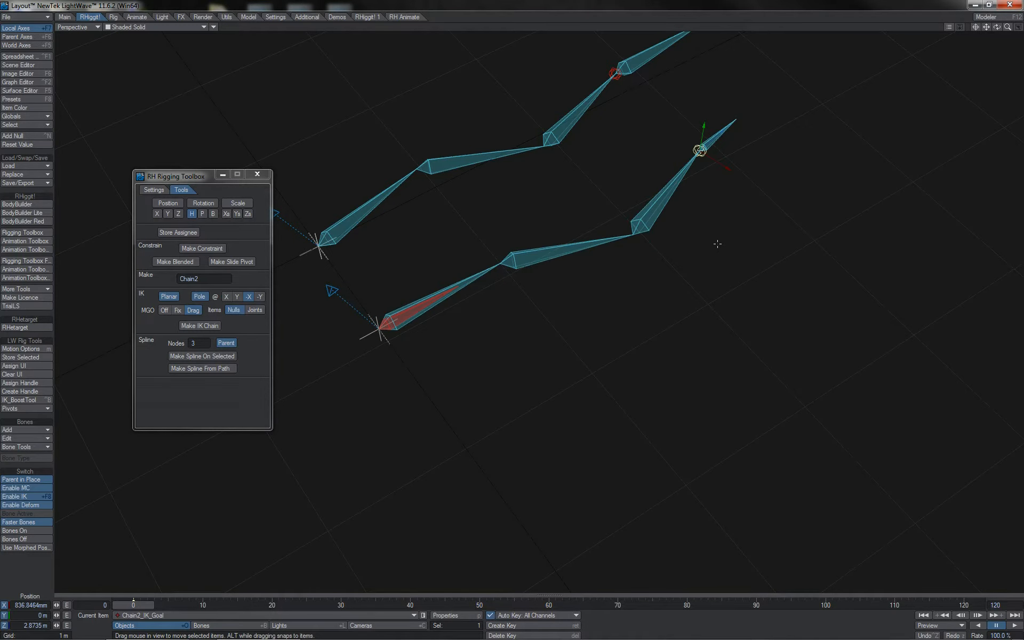
drag(717, 244, 635, 294)
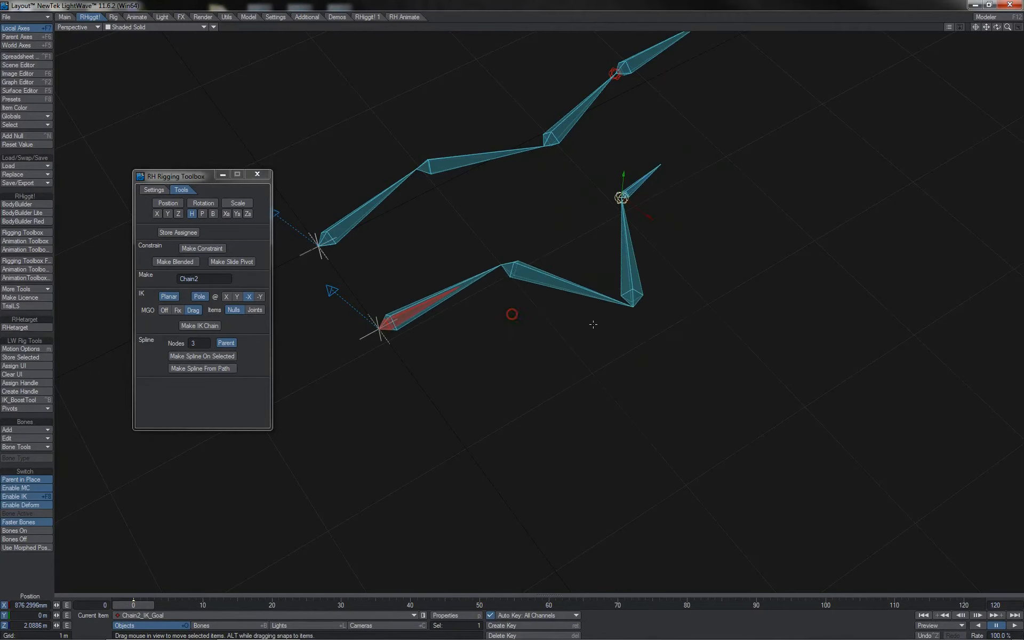
Rotate the Chain2_IK_Press bone to a heading of -19.99° and inspect the headings of the second and third bones
click(437, 299)
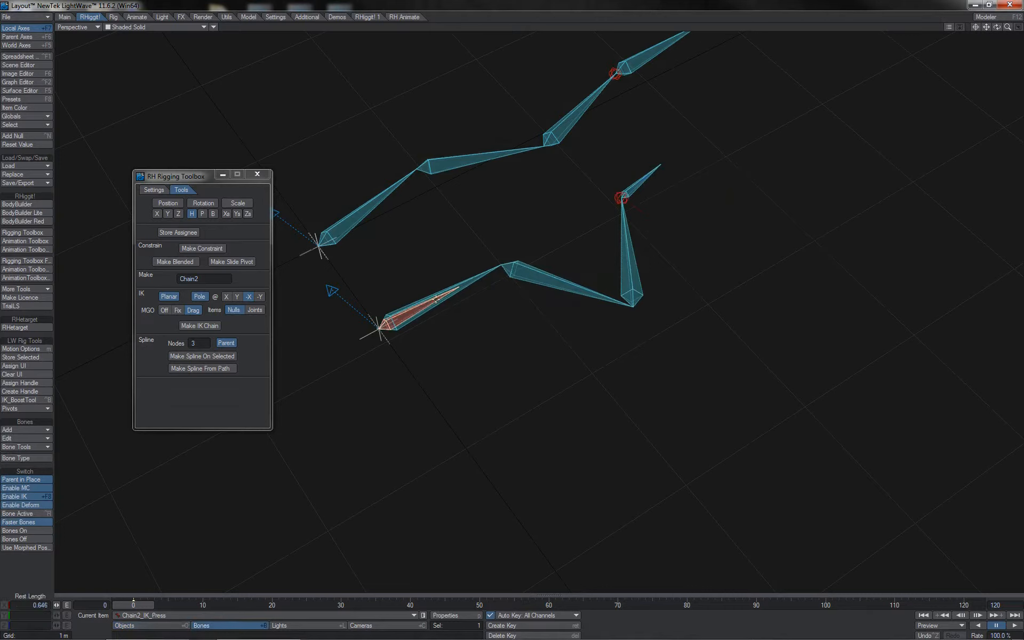
key(y)
mouse_move(389, 298)
mouse_down()
mouse_move(312, 299)
mouse_move(389, 299)
mouse_up()
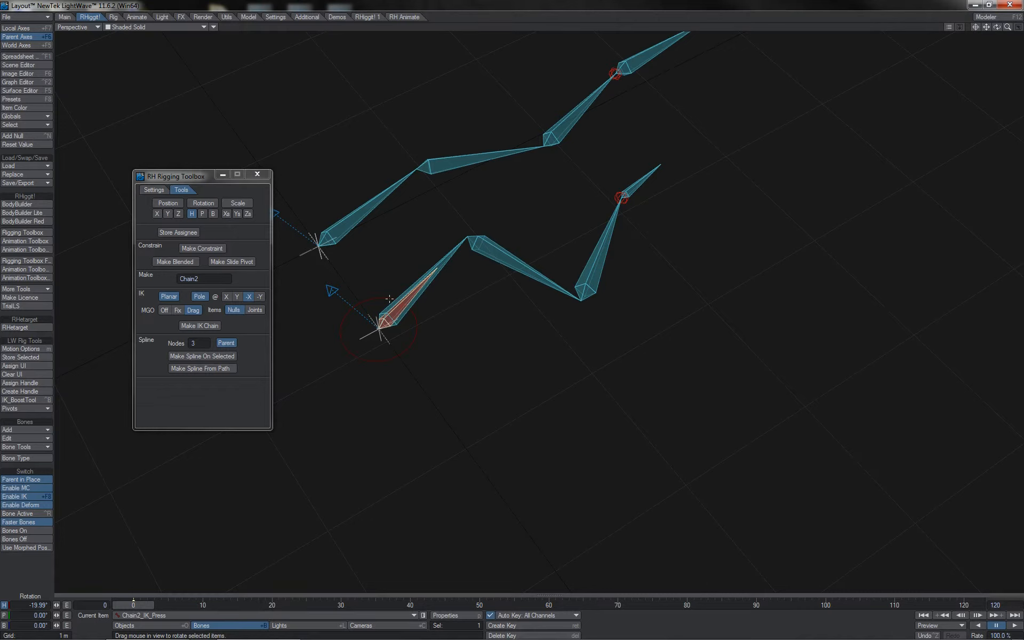
click(446, 255)
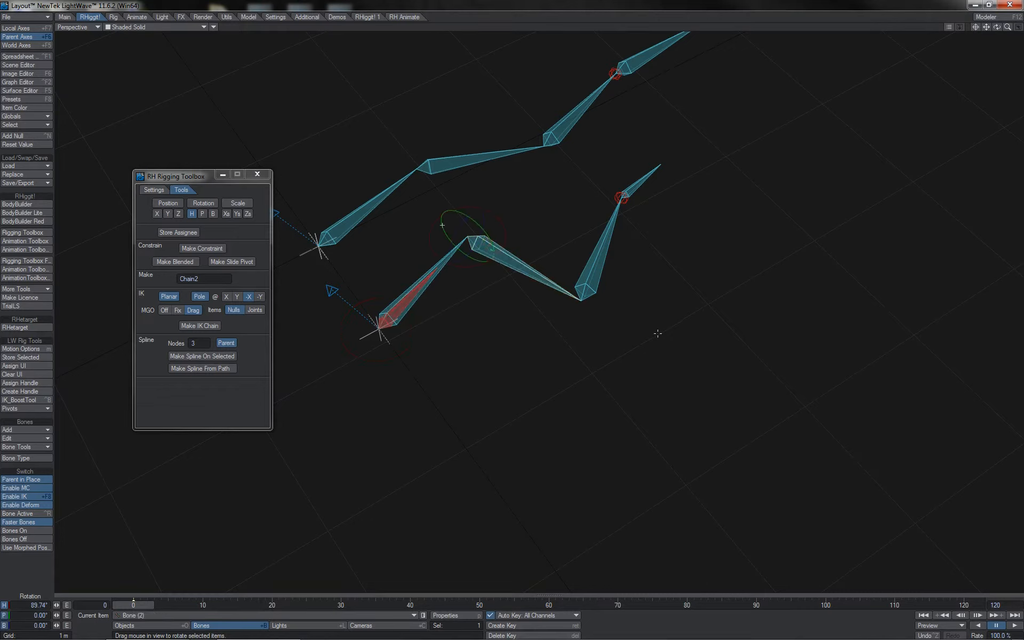
click(605, 272)
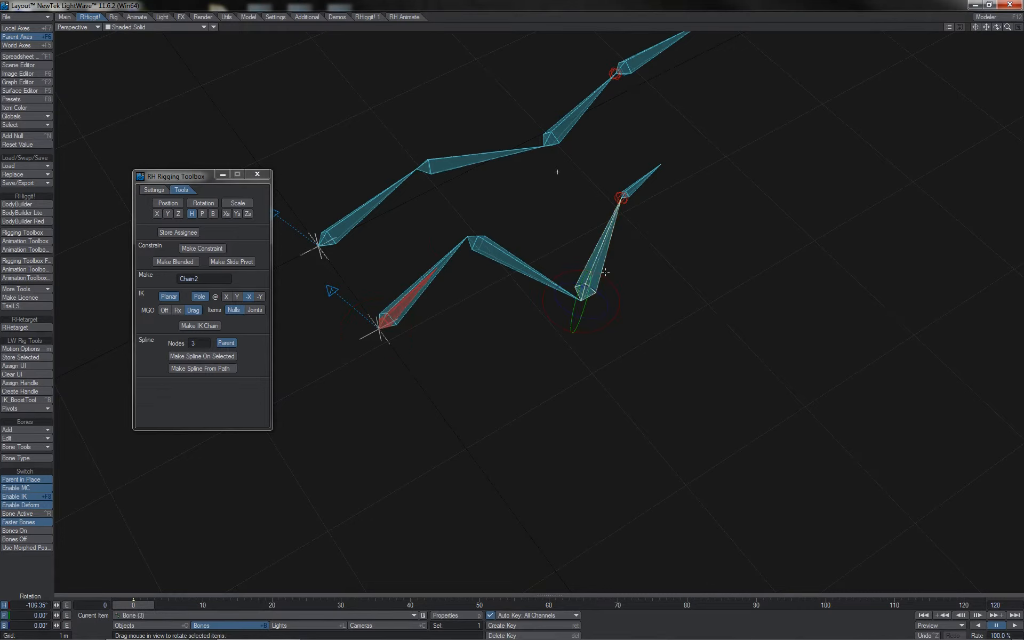
Add a null with a ten-bone chain and make the Chain3 IK chain from all its bones with heading and pitch enabled and Planar off
click(42, 137)
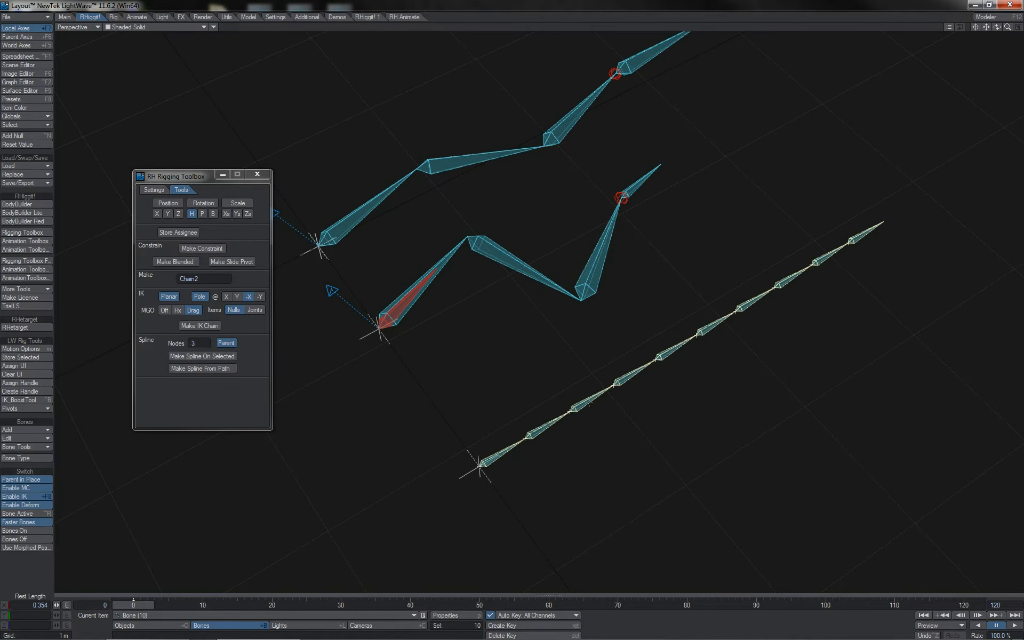
click(203, 214)
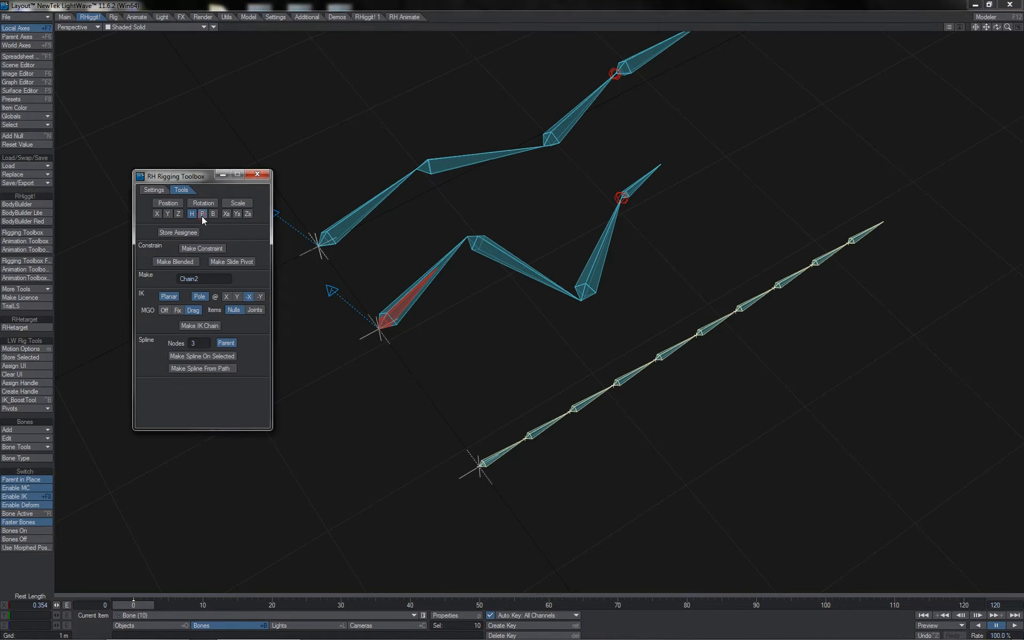
click(634, 4)
key(y)
click(170, 296)
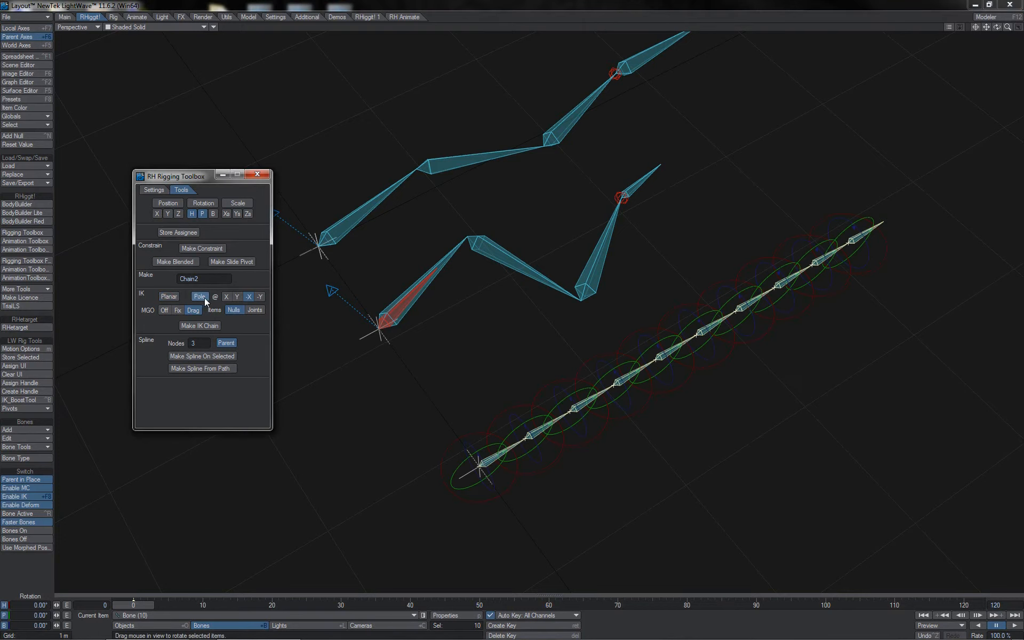
click(204, 279)
key(BackSpace)
text(3)
click(206, 325)
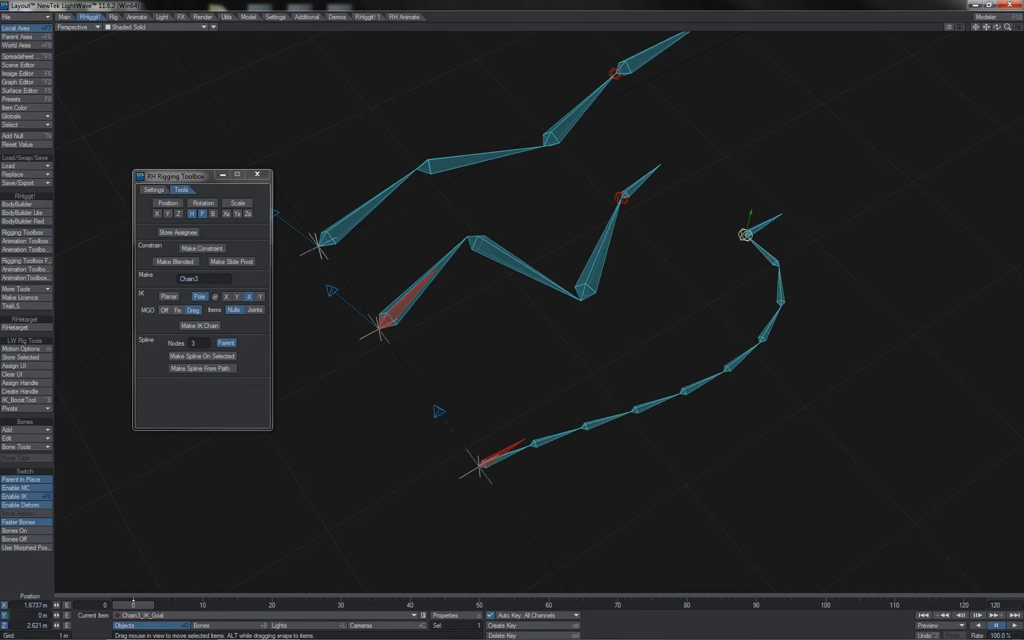
Bend Chain3 by moving its IK goal to about X 2.29 m, Z 1.69 m, and rotate the Chain3_IK_Press bone to 6.50° pitch
drag(701, 233, 699, 355)
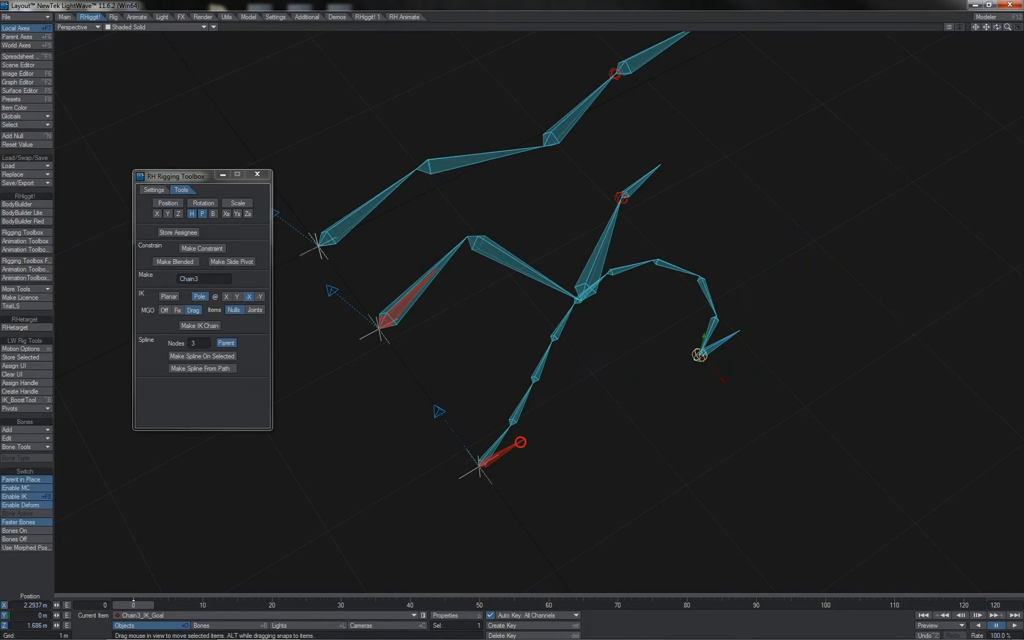
key(y)
click(519, 446)
drag(584, 477, 447, 447)
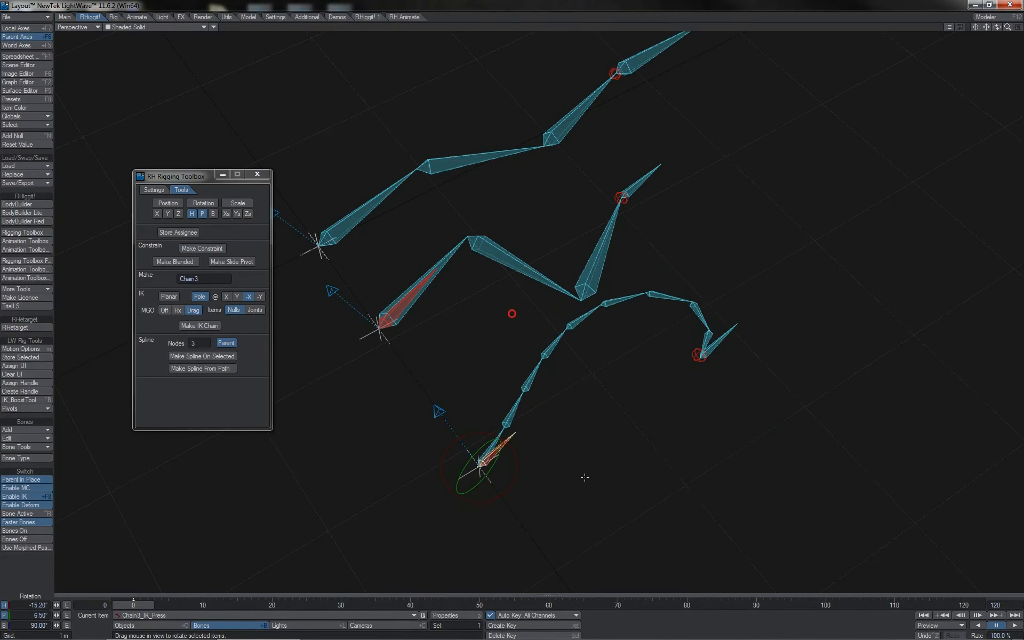
Swing the Chain3 bend by moving Chain3_IK_Pole vertically, and rotate the Chain3_IK_Press bone to a pitch of -10.80°
click(440, 408)
drag(436, 393, 412, 228)
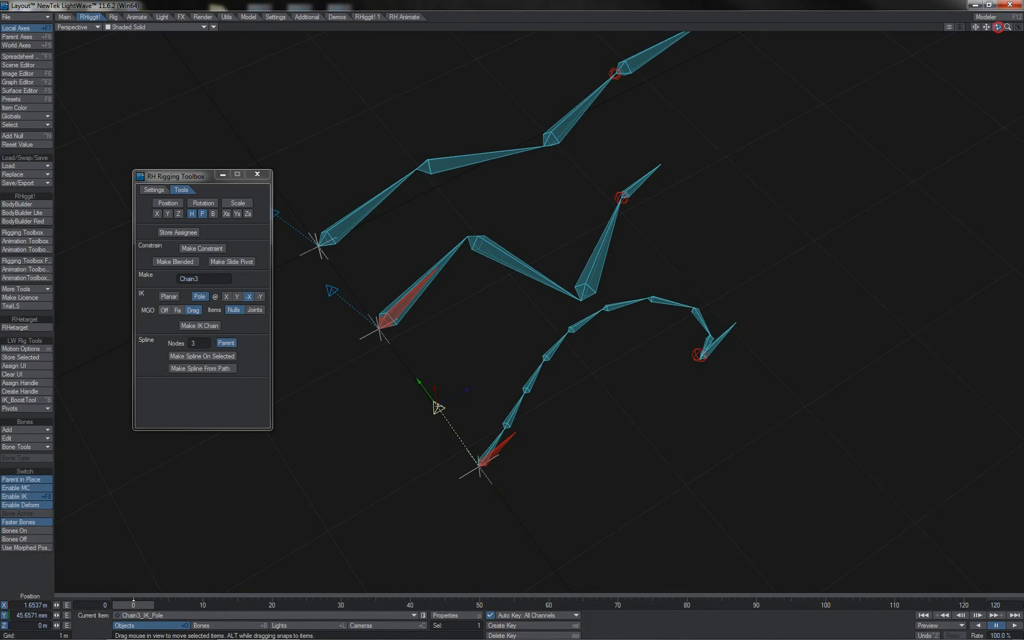
drag(996, 27, 999, 28)
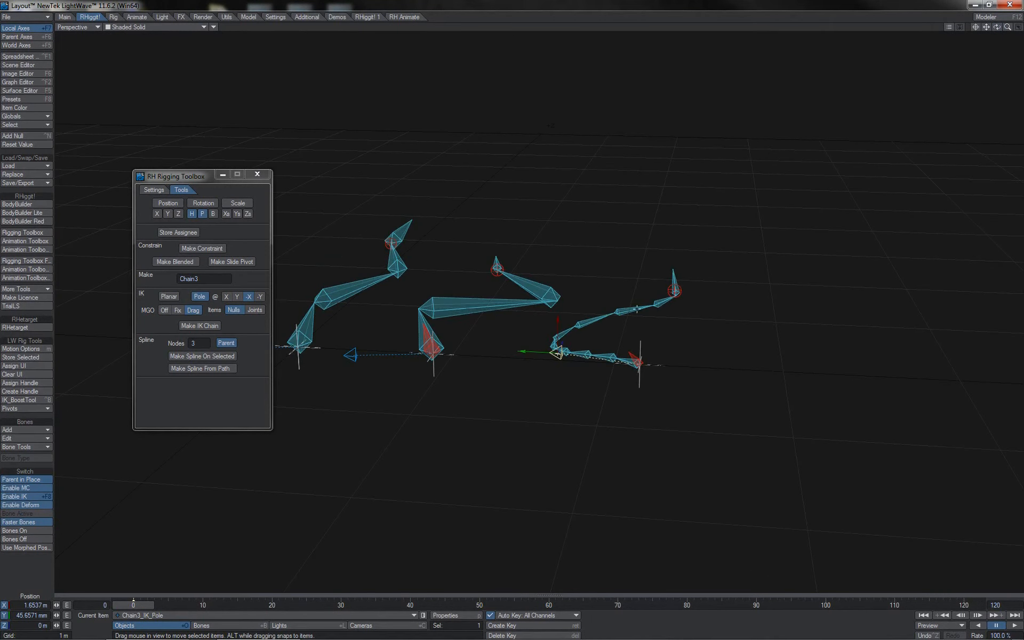
drag(561, 310, 559, 224)
mouse_move(556, 267)
mouse_down()
mouse_move(553, 450)
mouse_move(556, 245)
mouse_up()
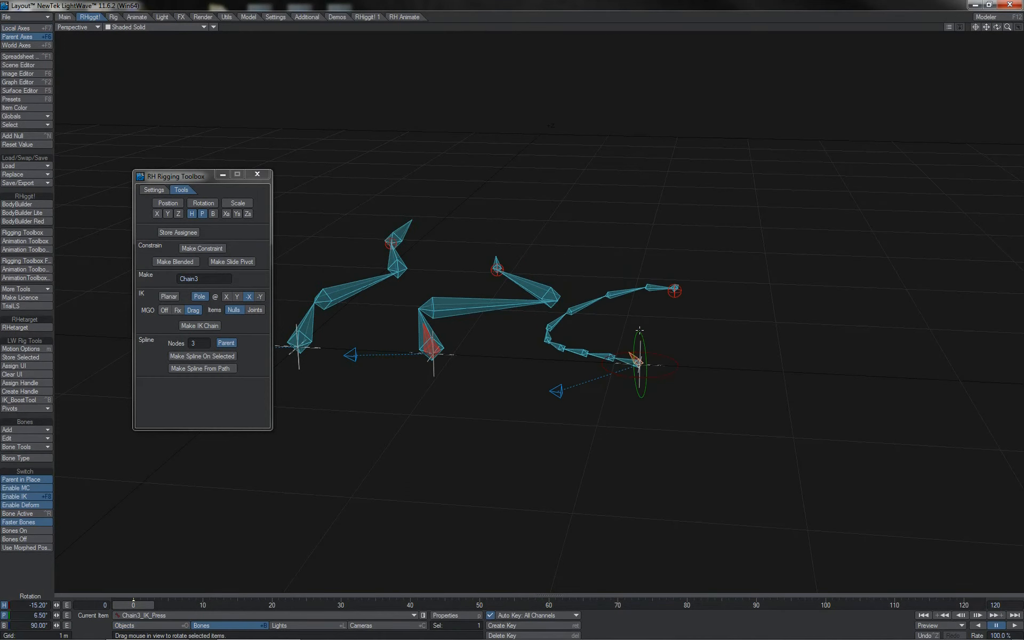
mouse_move(639, 330)
mouse_down()
mouse_move(639, 368)
mouse_move(640, 347)
mouse_up()
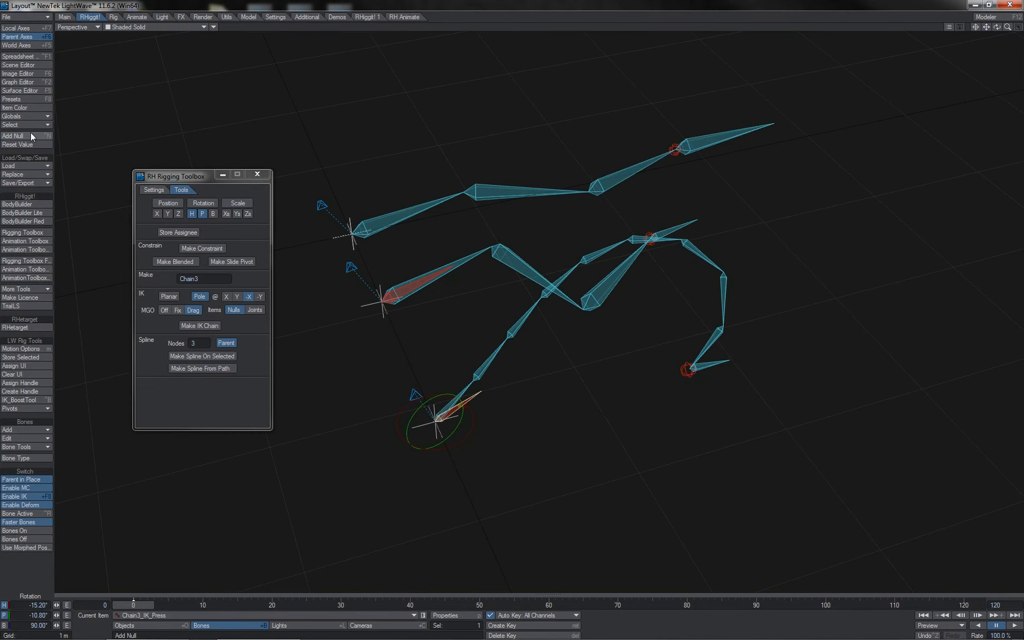
Add a null with the default name and move it beside the base of Chain3
click(30, 134)
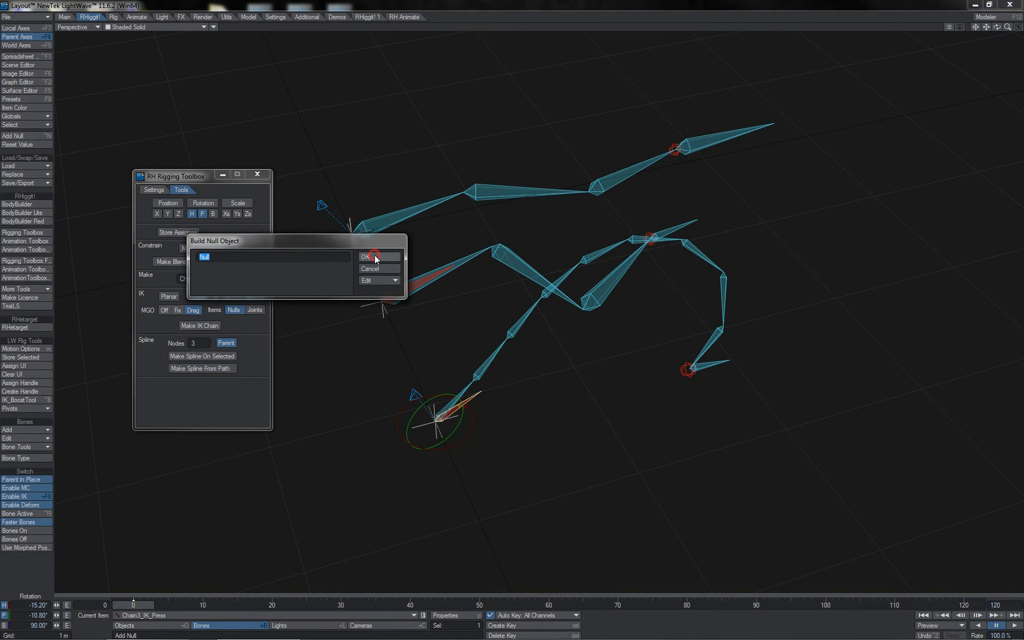
click(376, 258)
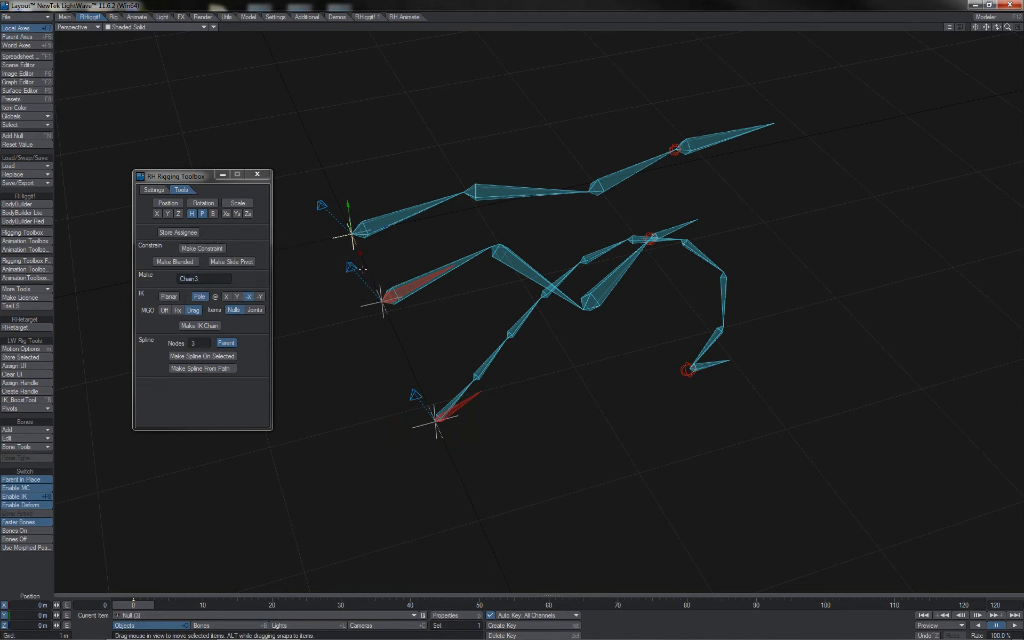
drag(363, 269, 482, 527)
Add a chain of two bones to the new null and shorten the second bone to a rest length of 0.156
key(equal)
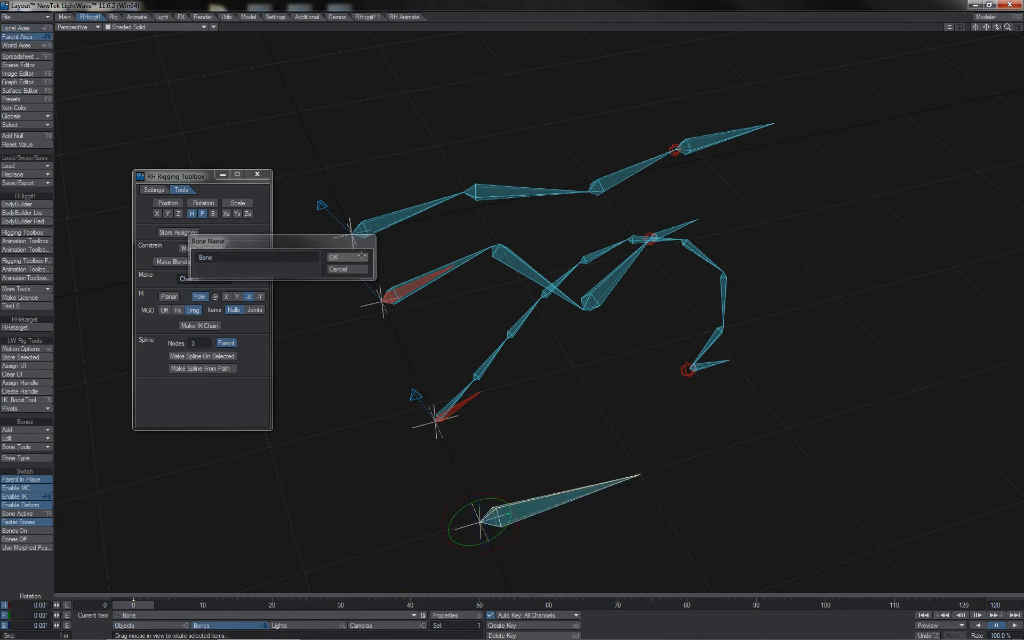
click(361, 255)
key(equal)
click(361, 255)
key(shift+r)
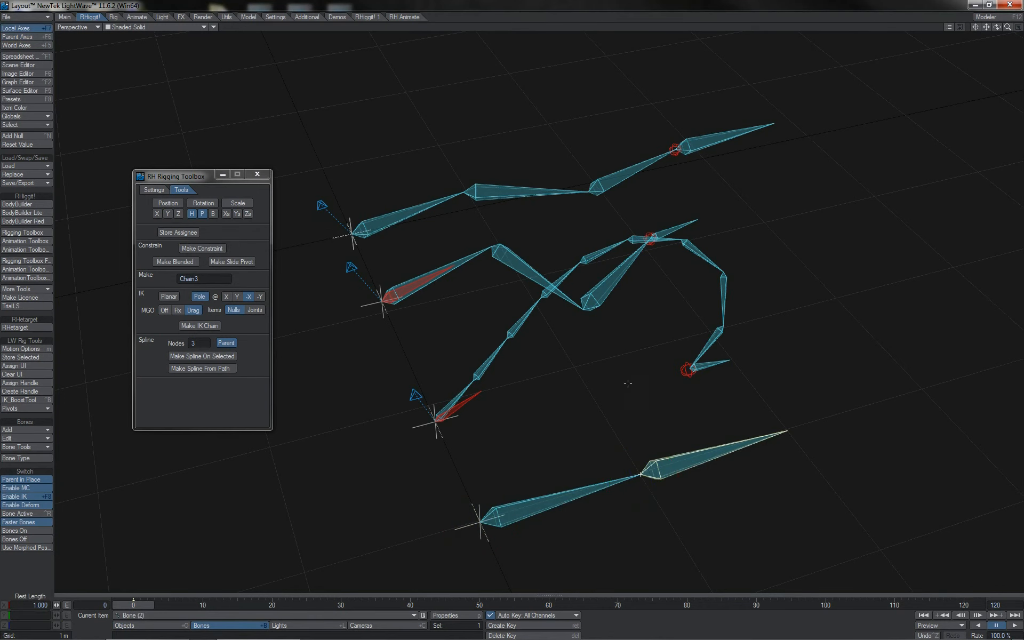
drag(635, 480, 580, 487)
Make the Stretch IK chain from both new bones with heading, pitch and Z scale enabled, and Pole and MGO off
shift+click(578, 490)
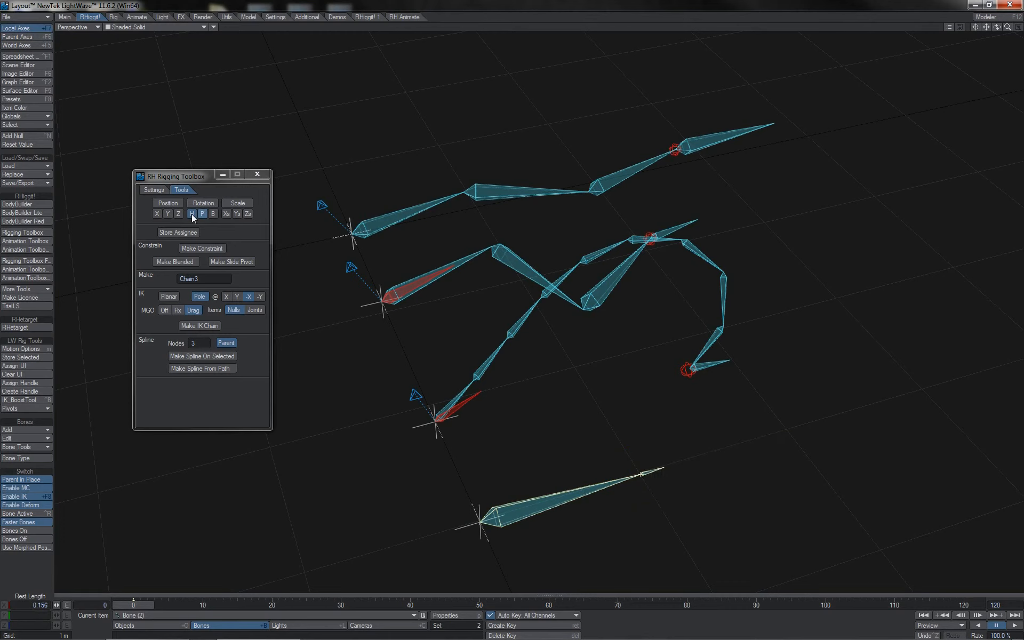
click(247, 213)
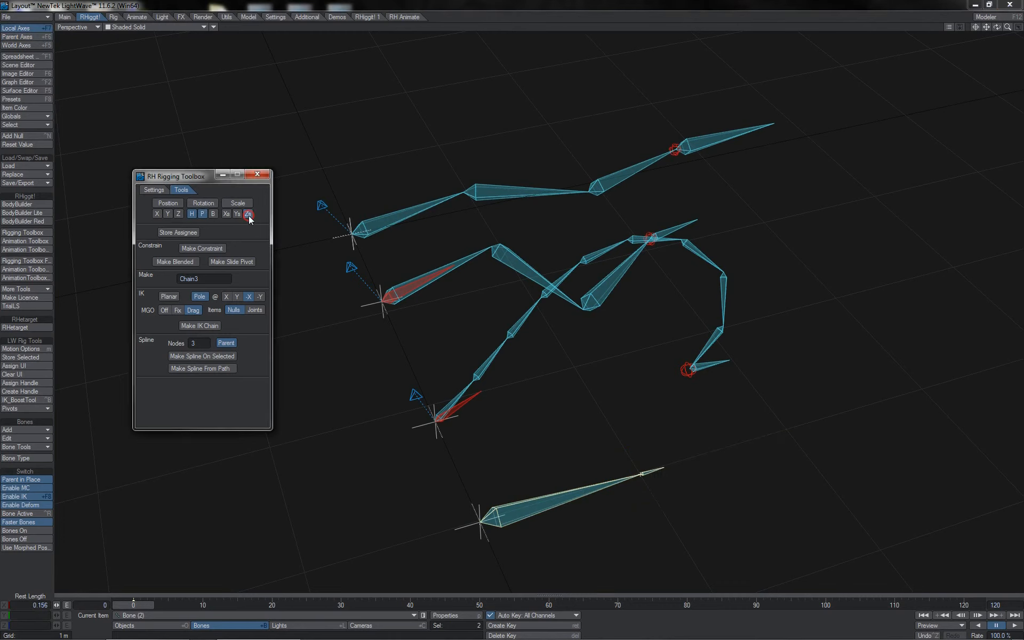
click(205, 274)
text(Stretch)
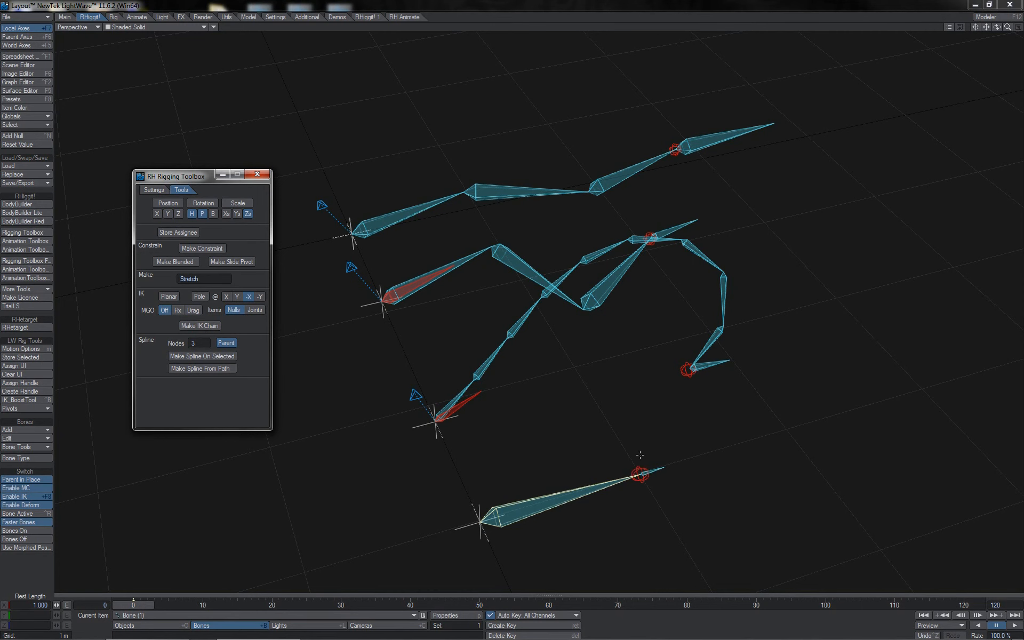
Stretch the new bone in the Top view by moving Stretch_IK_Goal to about X 2.67 m, Z 1.43 m
click(637, 468)
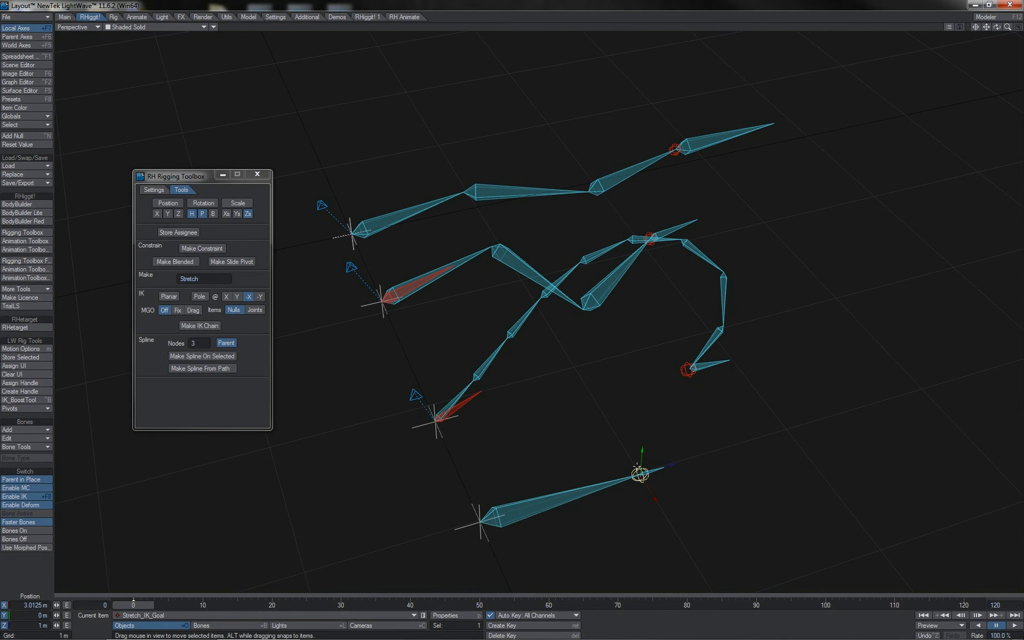
key(2)
drag(828, 281, 778, 283)
drag(723, 312, 723, 249)
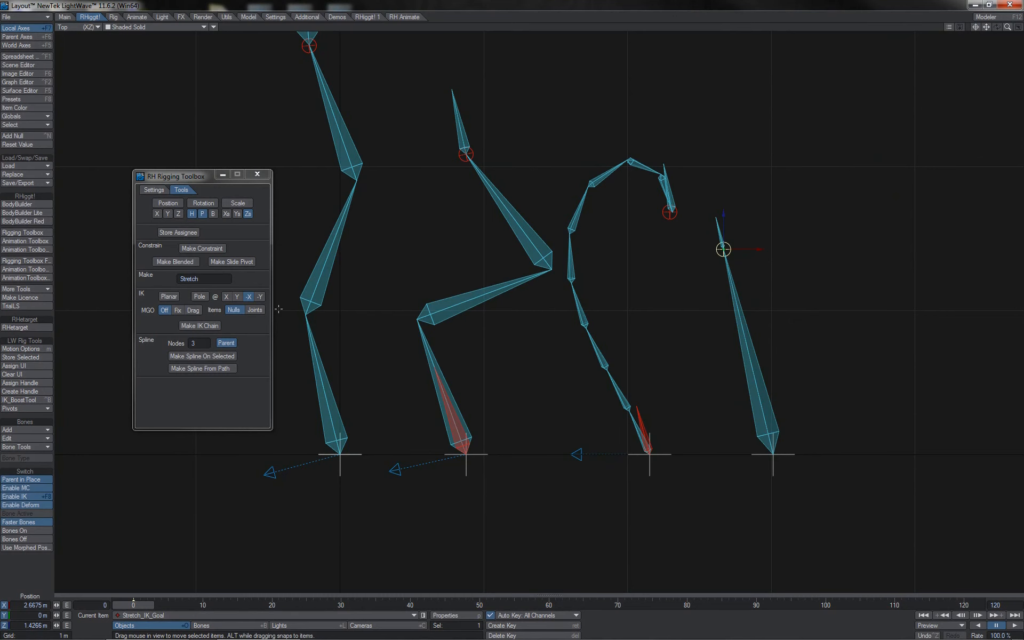